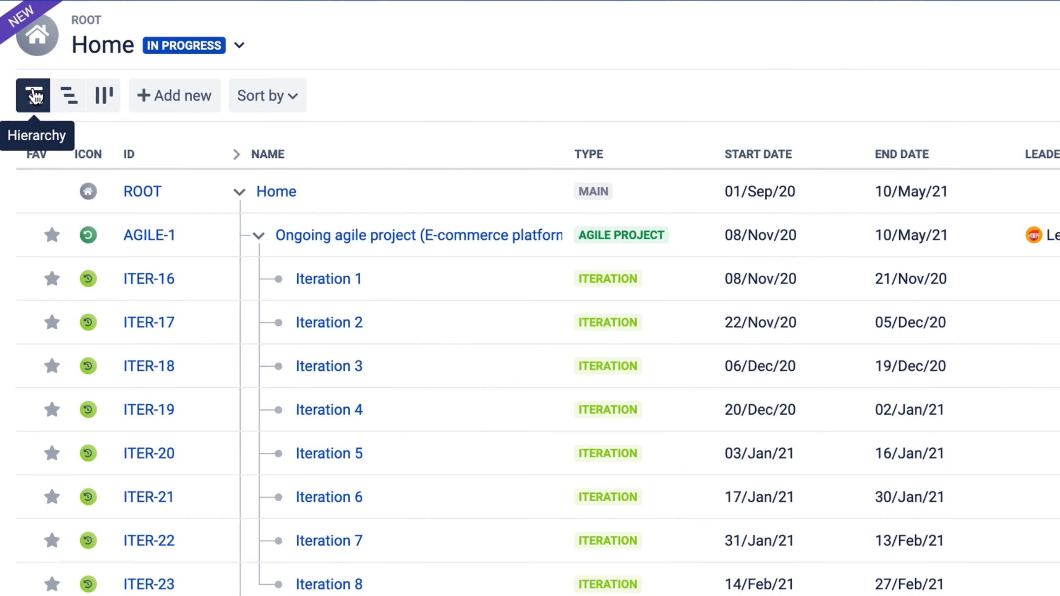
Step: Switch the Home overview to the timeline fitted to the whole schedule, then to the board view
{"action": "left_click", "coordinate": [34, 46]}
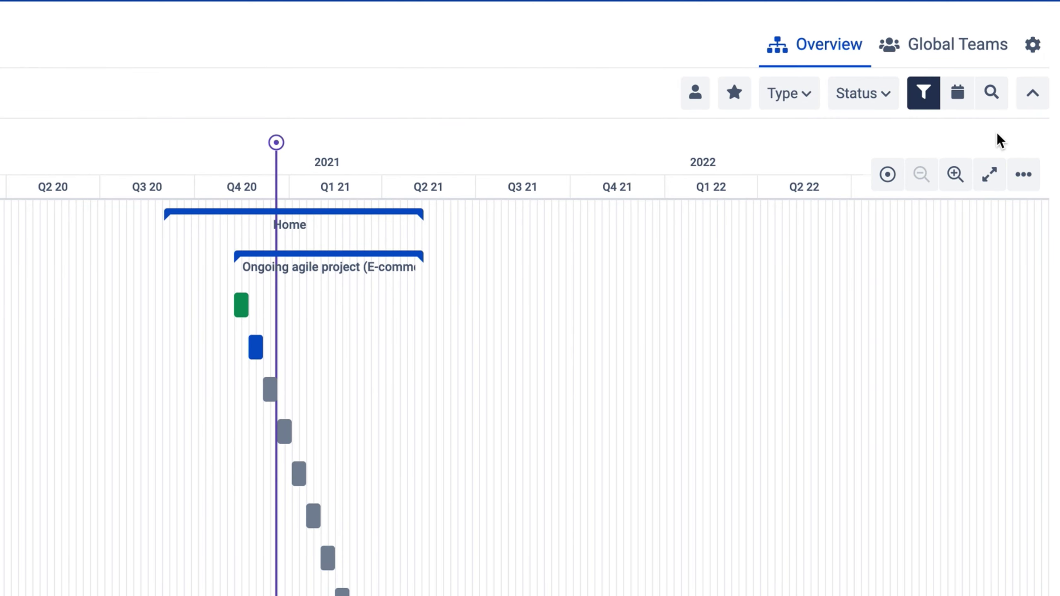
{"action": "left_click", "coordinate": [990, 174]}
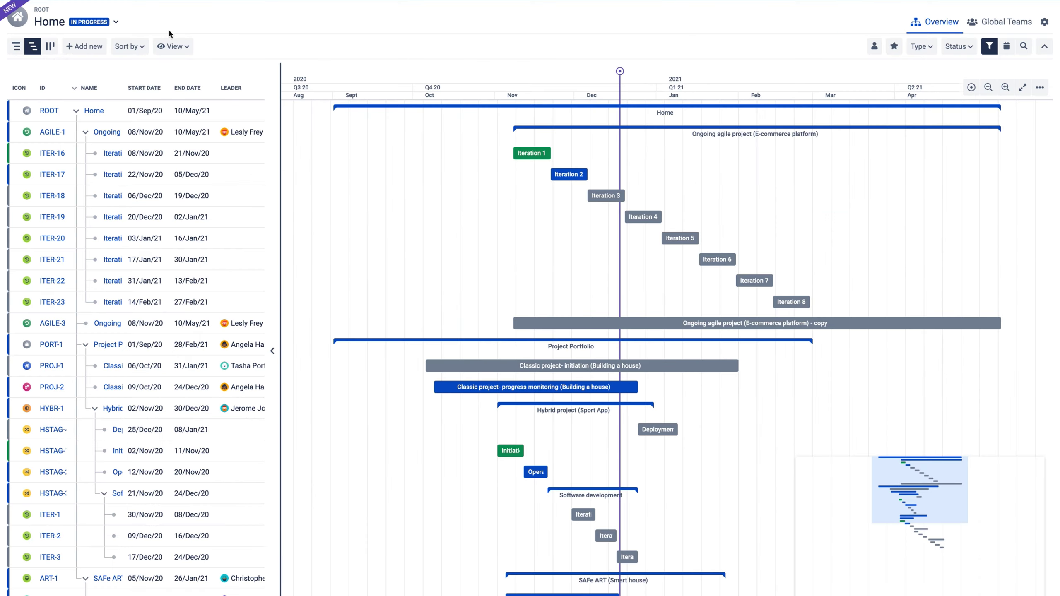
{"action": "left_click", "coordinate": [35, 46]}
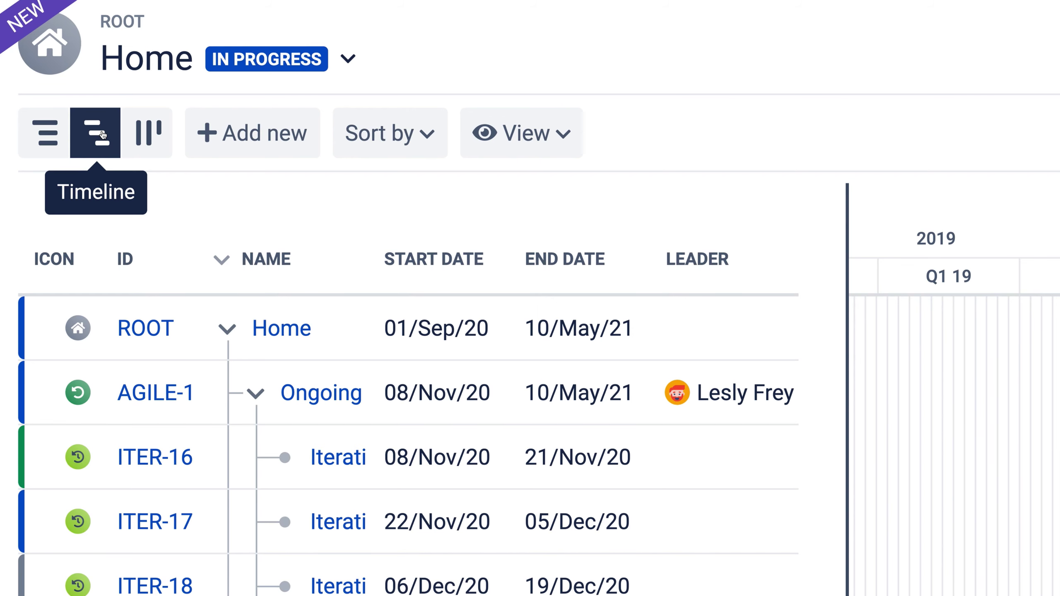
{"action": "left_click", "coordinate": [149, 135]}
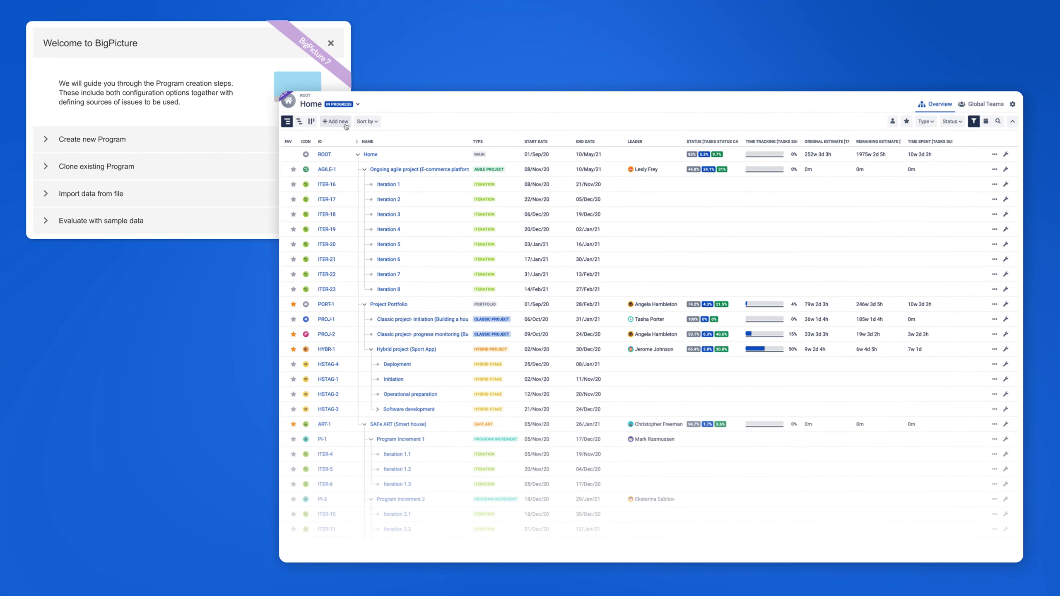
Step: Create a SAFe ART box under Home ending 31/Dec/21 with a magenta icon
{"action": "left_click", "coordinate": [335, 122]}
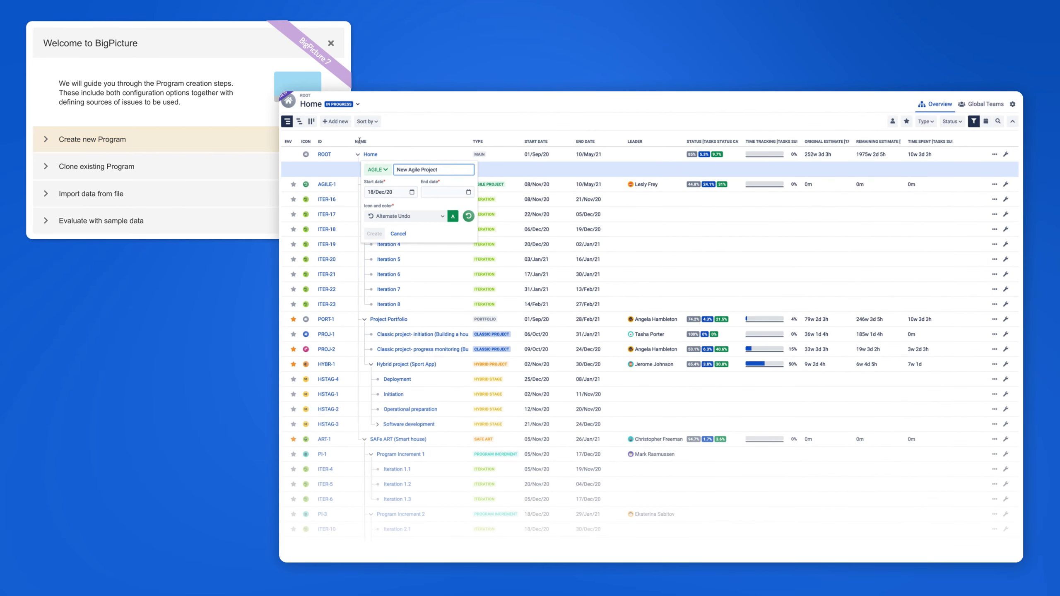
{"action": "left_click", "coordinate": [386, 171]}
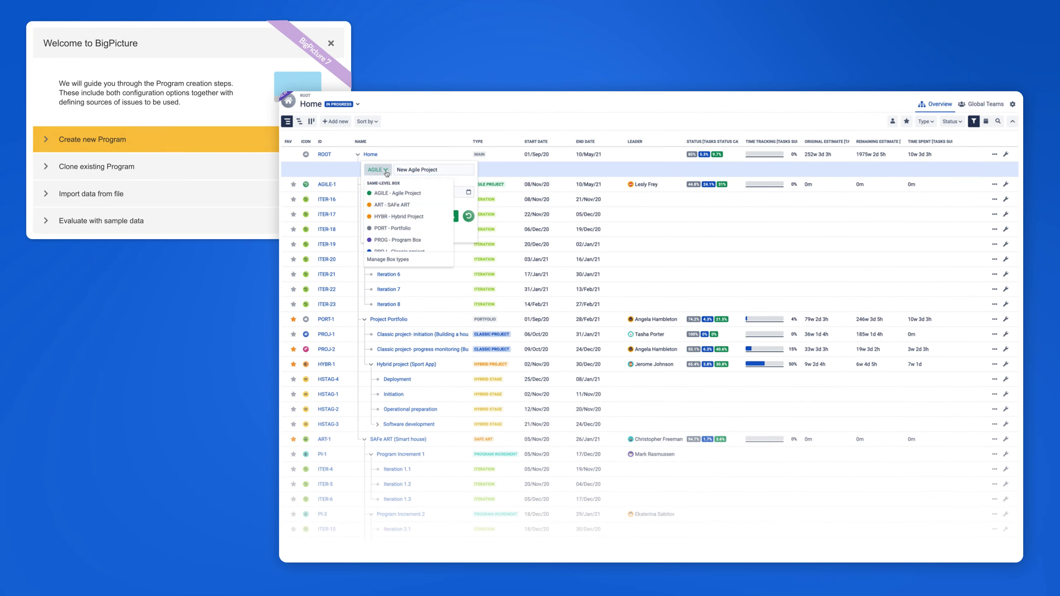
{"action": "left_click", "coordinate": [388, 204]}
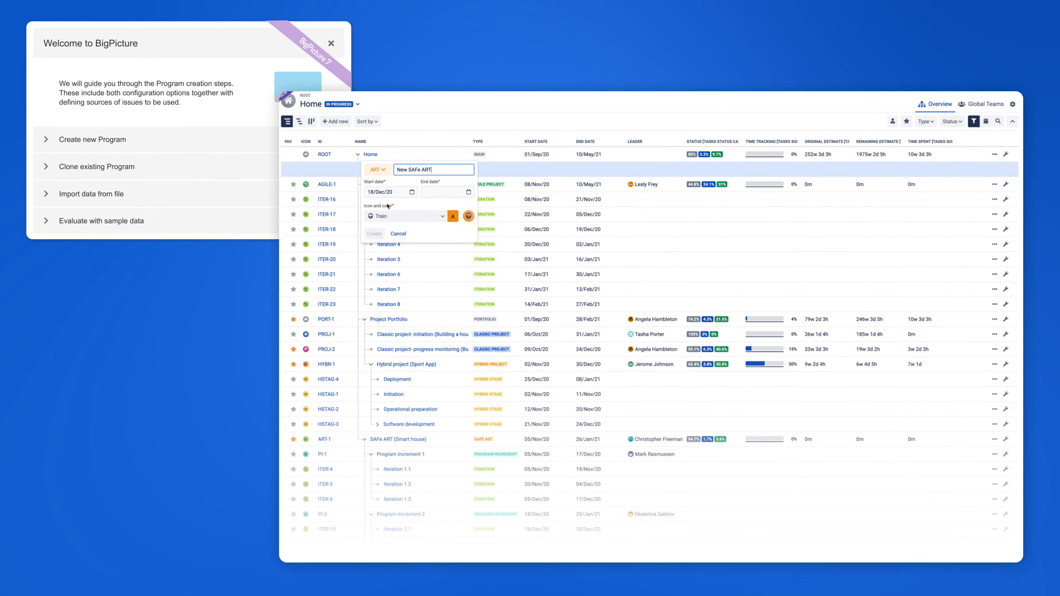
{"action": "left_click", "coordinate": [426, 193]}
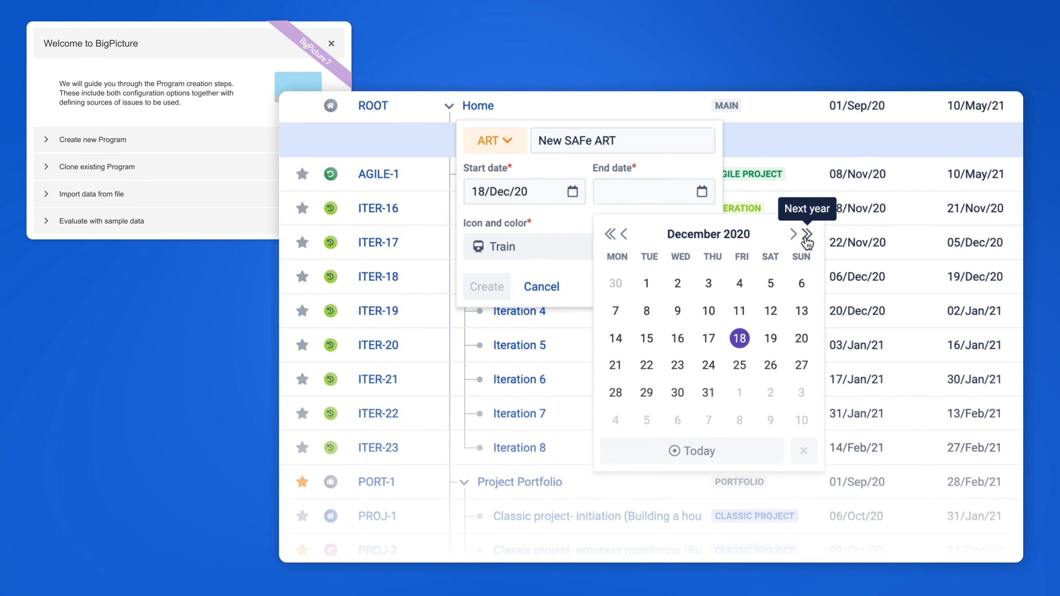
{"action": "left_click", "coordinate": [808, 234]}
{"action": "left_click", "coordinate": [746, 398]}
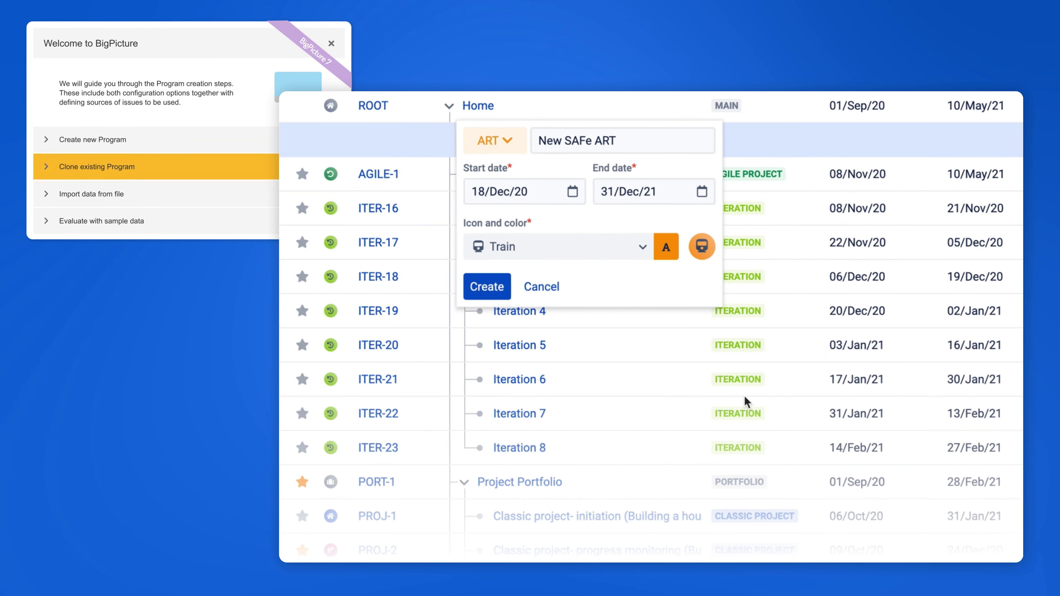
{"action": "left_click", "coordinate": [666, 248]}
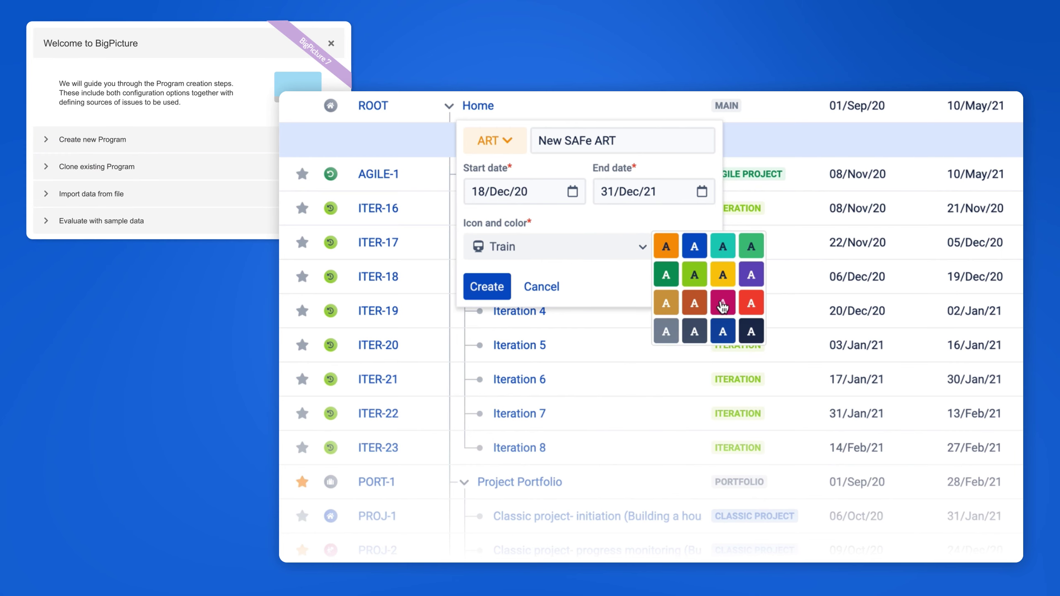
{"action": "left_click", "coordinate": [722, 306]}
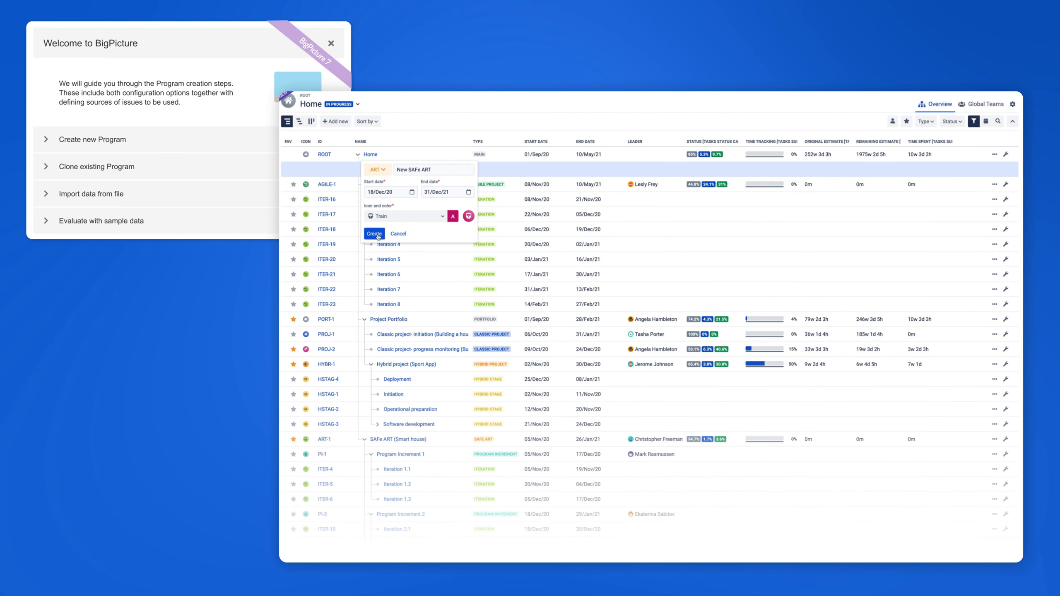
{"action": "left_click", "coordinate": [378, 236]}
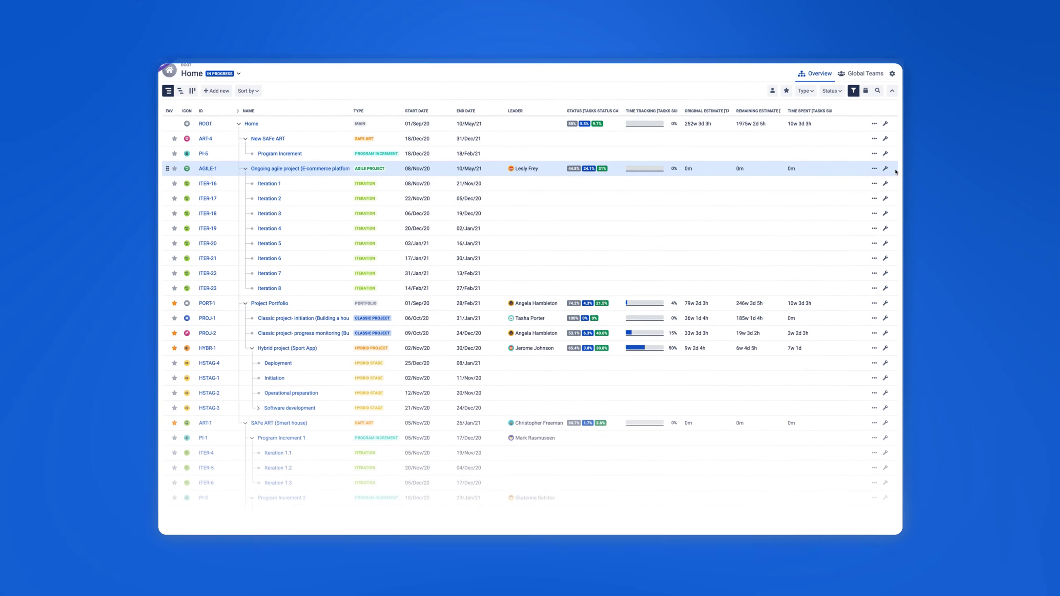
Step: Duplicate the AGILE-1 E-commerce platform project's configuration and create the copy
{"action": "left_click", "coordinate": [886, 168]}
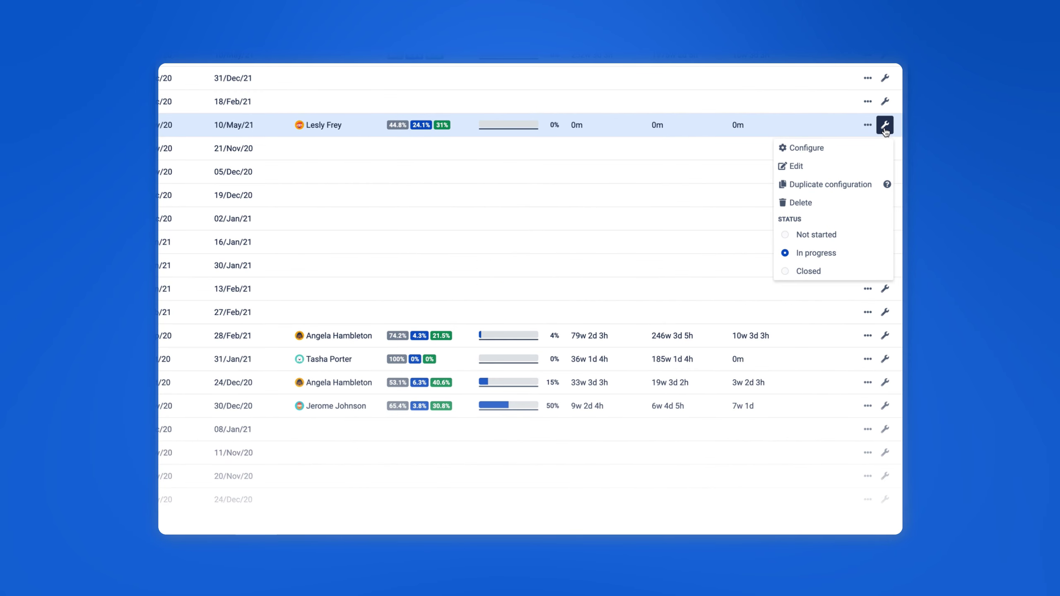
{"action": "left_click", "coordinate": [866, 189]}
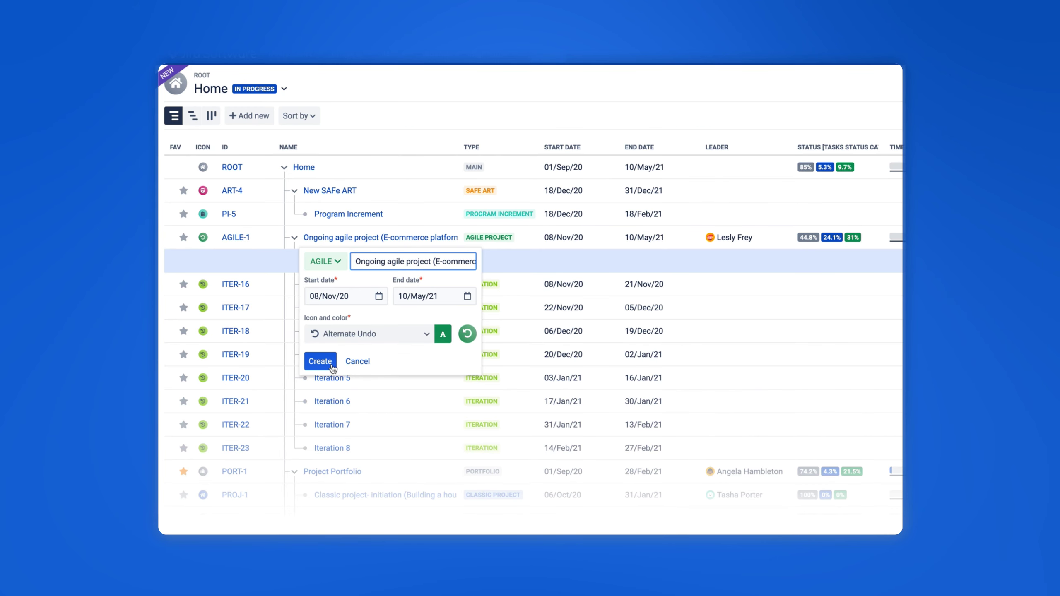
{"action": "left_click", "coordinate": [331, 362]}
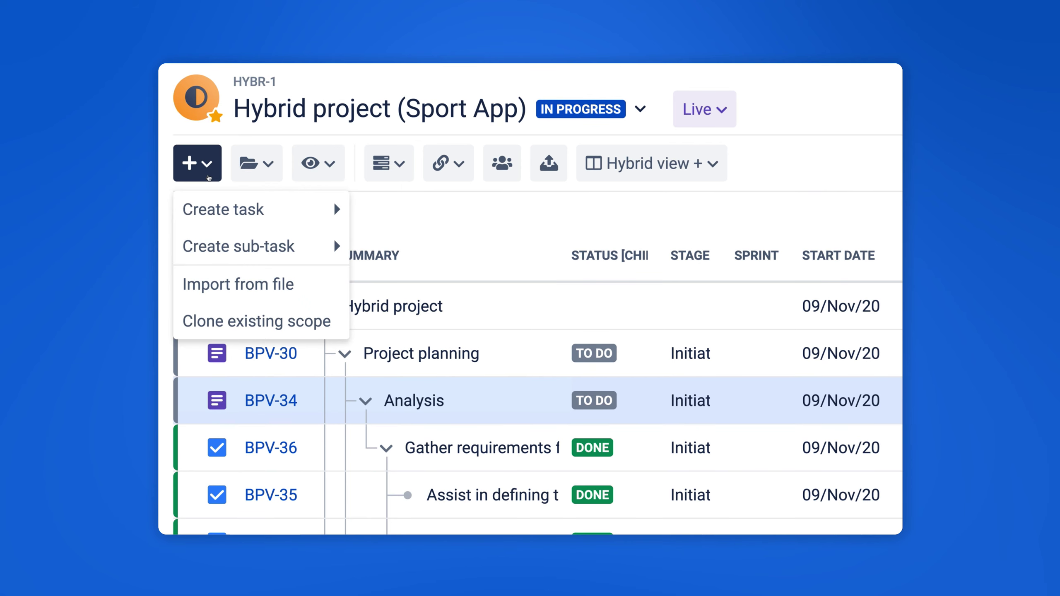
Step: Set up a clone of the Building a house progress monitoring scope into Hybrid project
{"action": "left_click", "coordinate": [212, 322]}
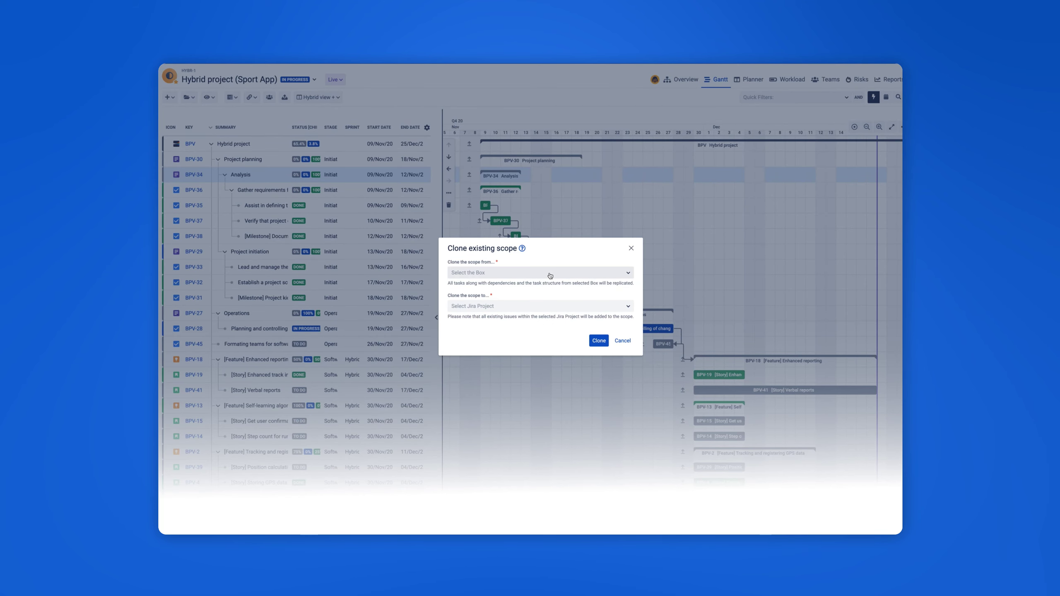
{"action": "left_click", "coordinate": [550, 275]}
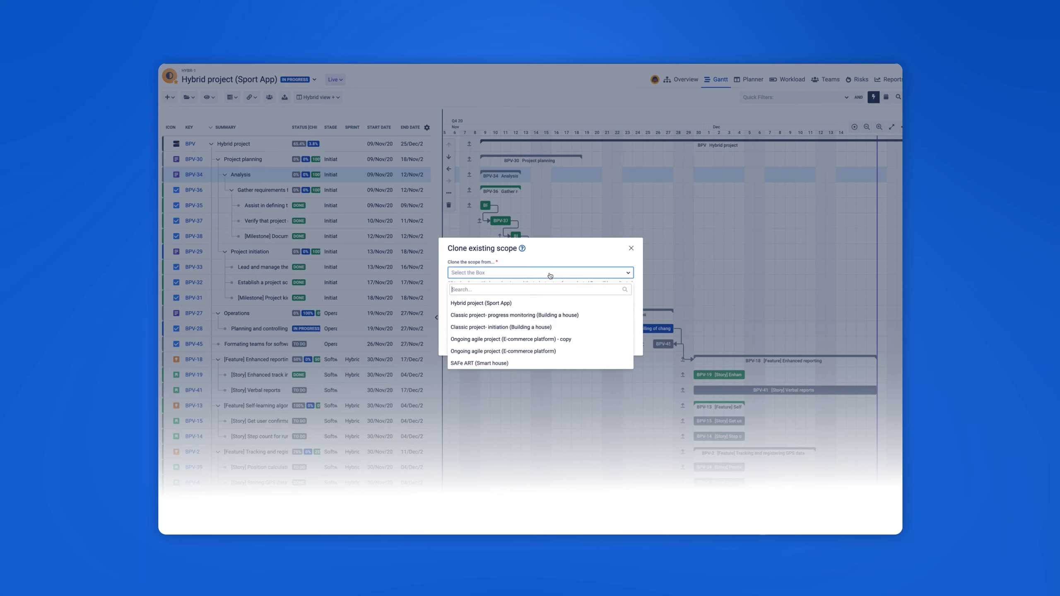
{"action": "left_click", "coordinate": [536, 315]}
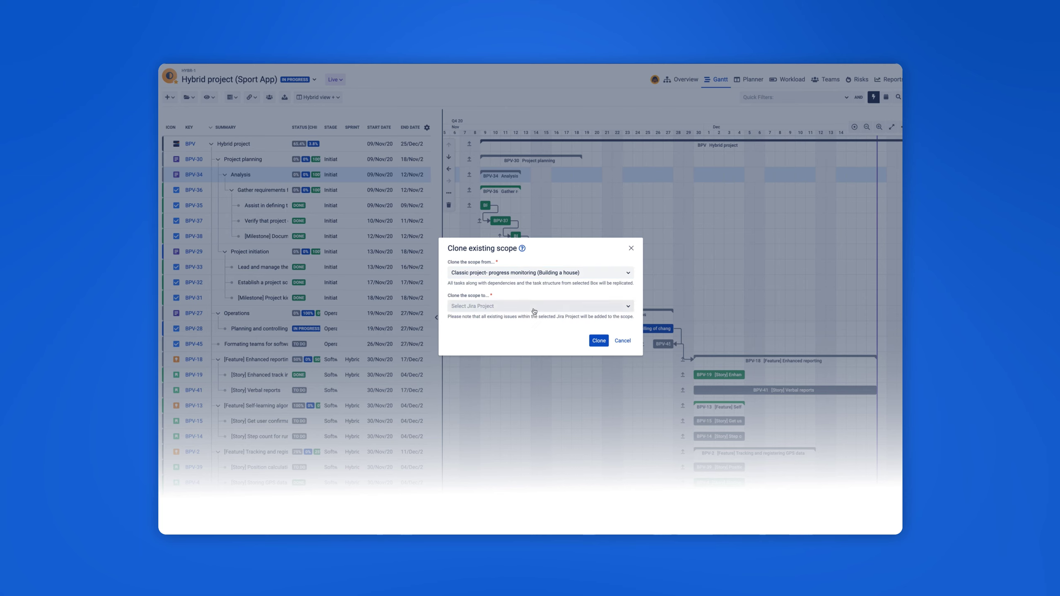
{"action": "left_click", "coordinate": [534, 308]}
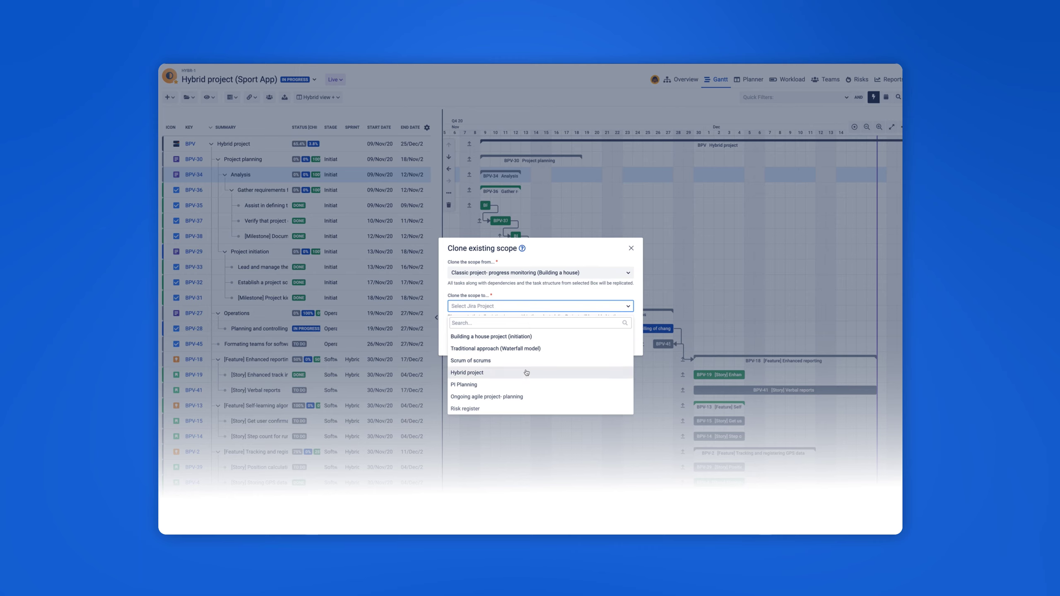
{"action": "left_click", "coordinate": [526, 374]}
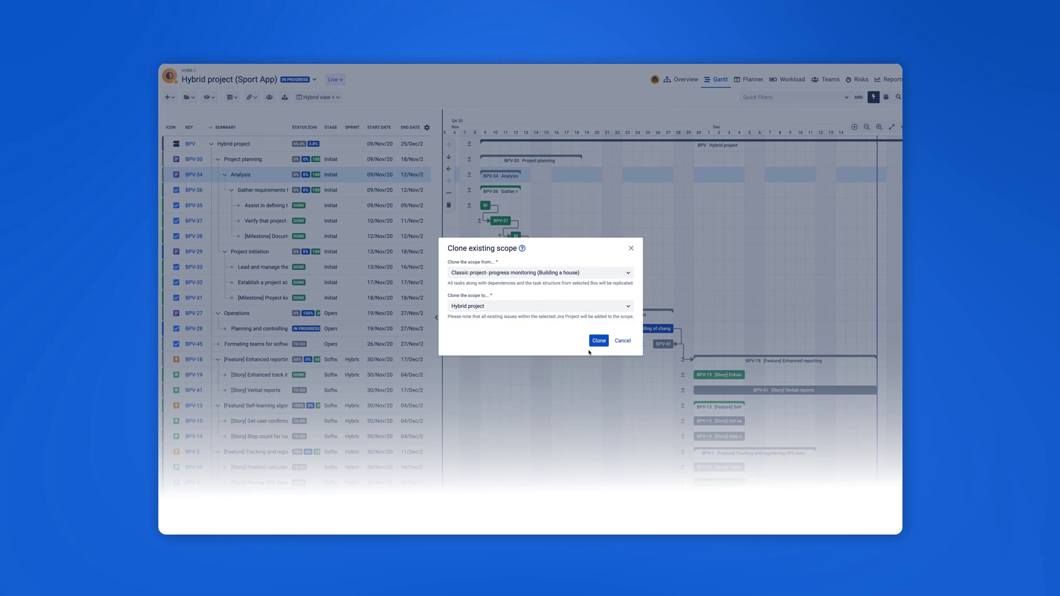
{"action": "left_click", "coordinate": [601, 343]}
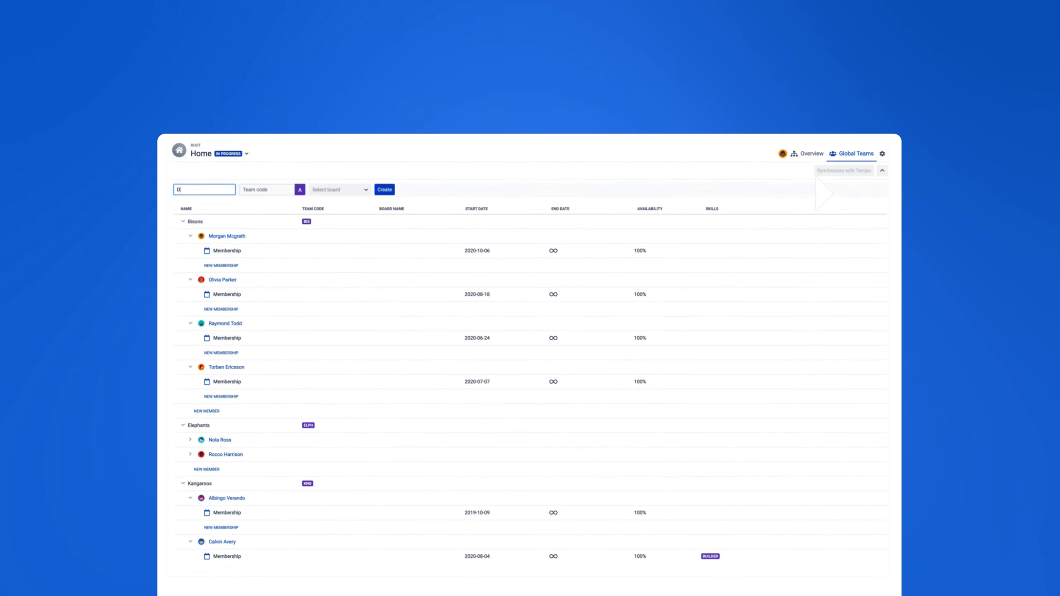
Step: Create the Dogs team with code DOG and a light green avatar
{"action": "left_click", "coordinate": [253, 119]}
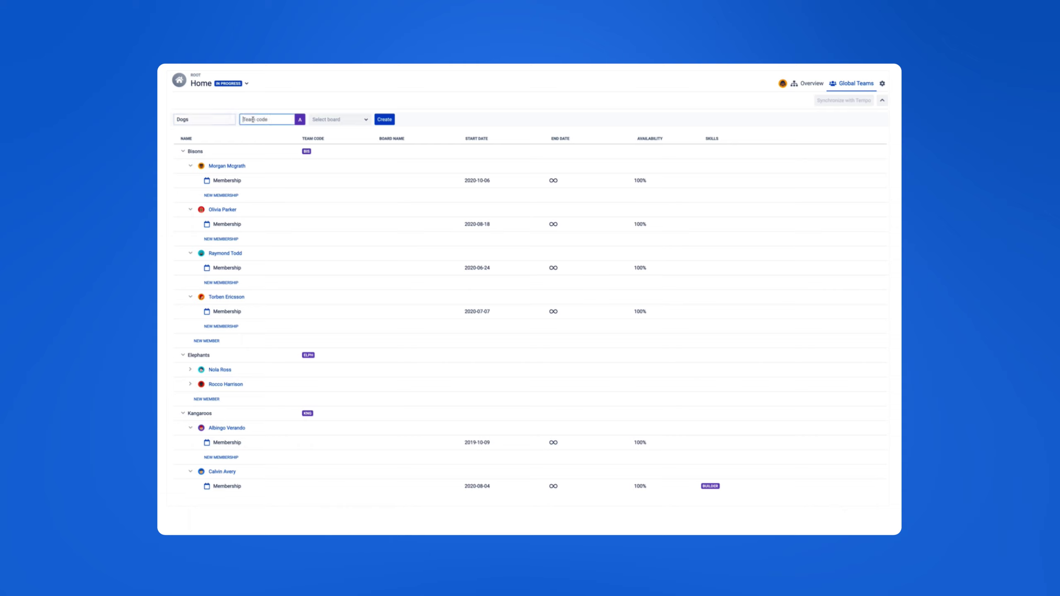
{"action": "type", "text": "DOG"}
{"action": "left_click", "coordinate": [299, 119]}
{"action": "left_click", "coordinate": [311, 131]}
{"action": "left_click", "coordinate": [384, 119]}
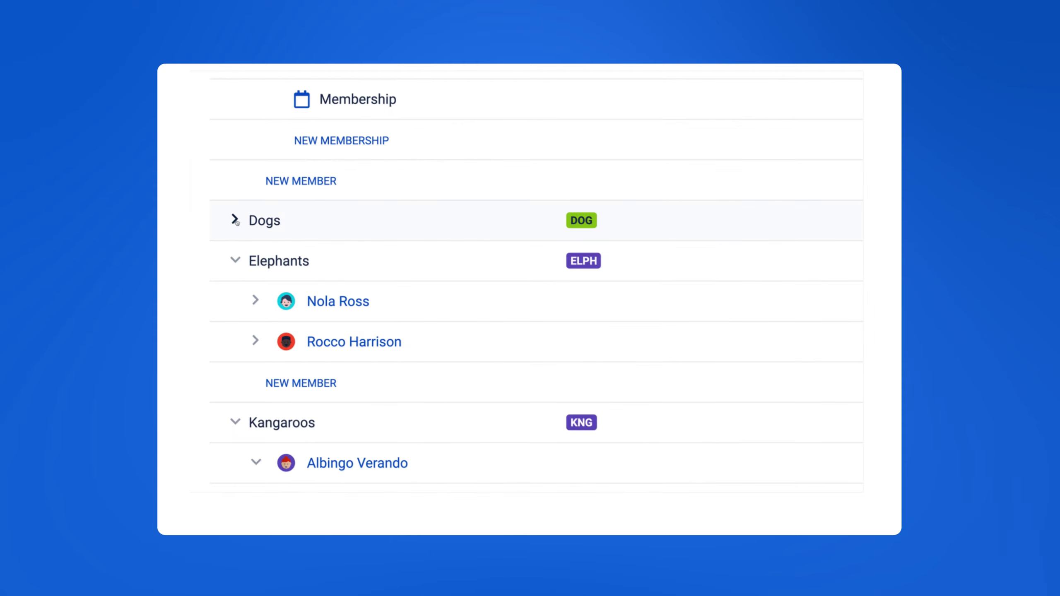
Step: Add a new member to Dogs, searching users for 'admin'
{"action": "left_click", "coordinate": [235, 220]}
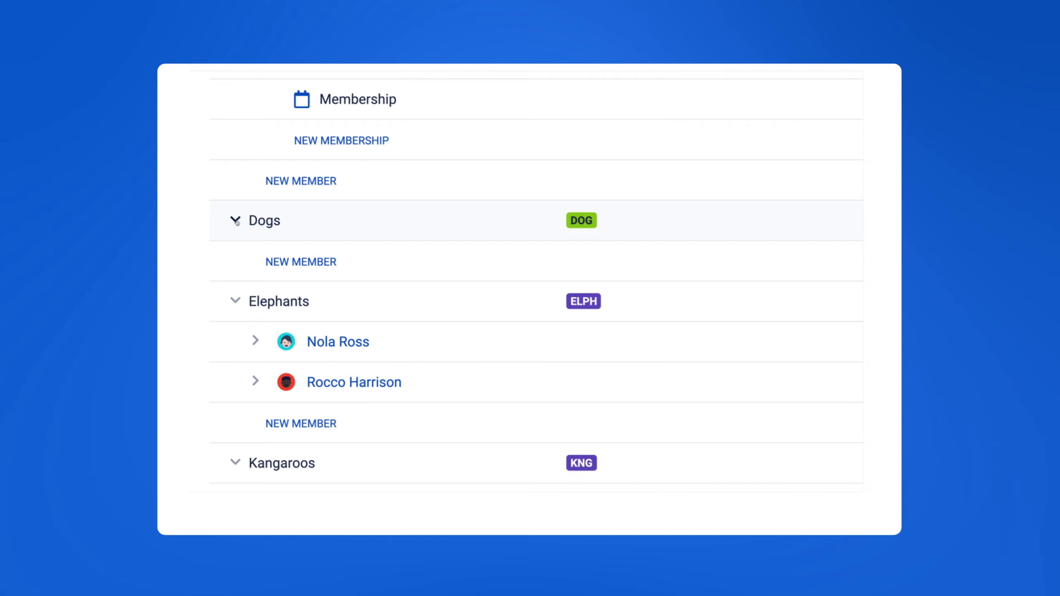
{"action": "left_click", "coordinate": [305, 262]}
{"action": "left_click", "coordinate": [386, 262]}
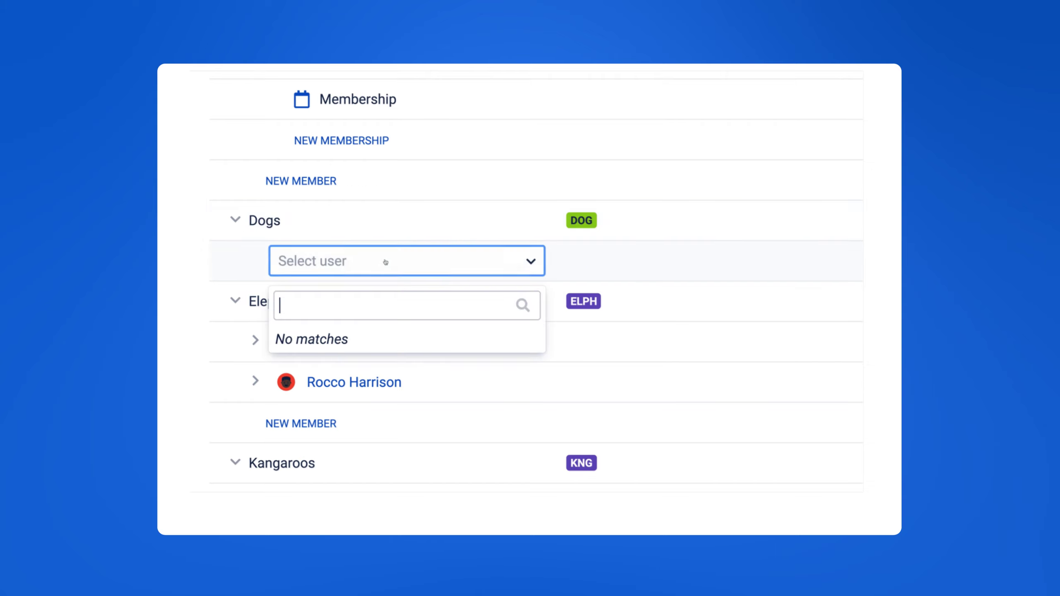
{"action": "type", "text": "admin"}
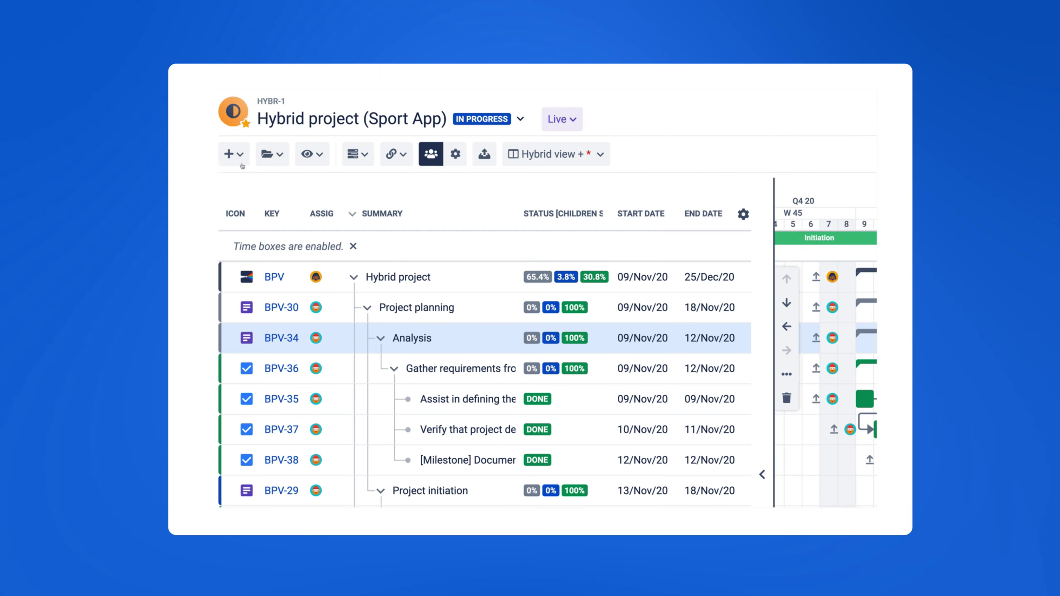
Step: Browse the add, organise and display menus, then search addable columns for 'baseline'
{"action": "left_click", "coordinate": [239, 161]}
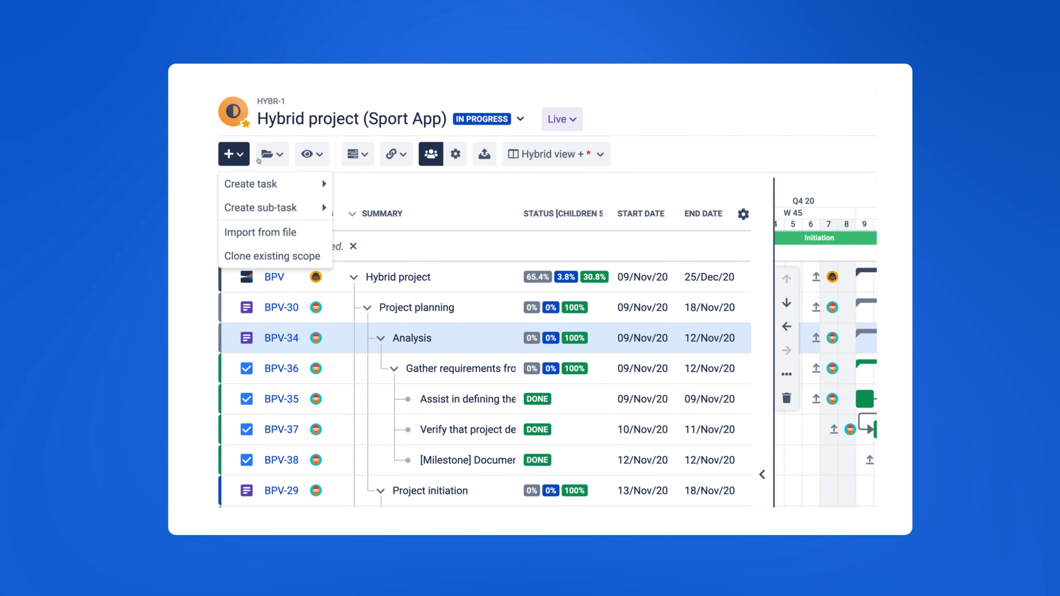
{"action": "left_click", "coordinate": [280, 160]}
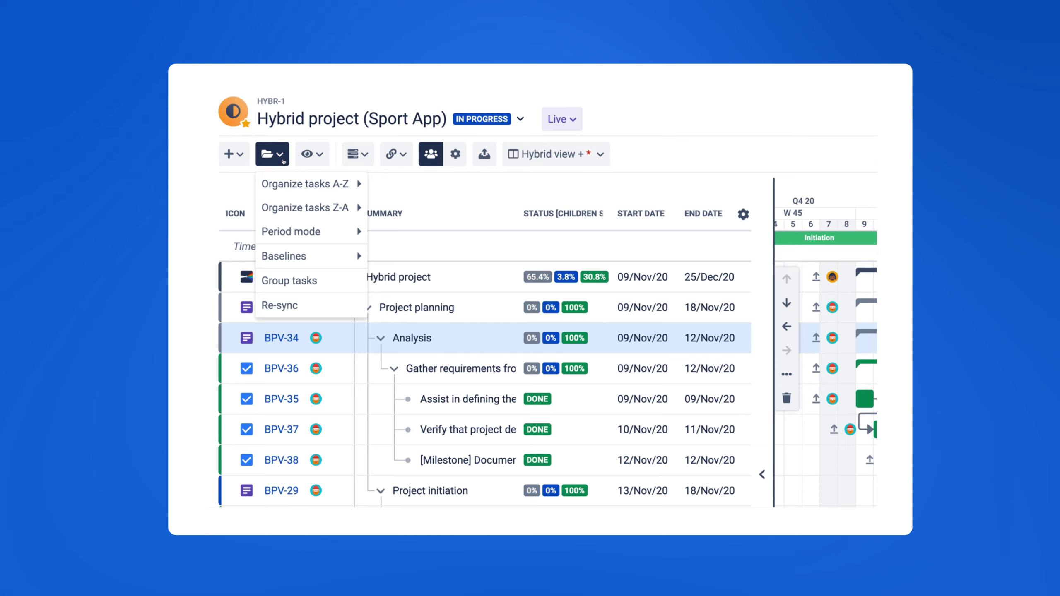
{"action": "left_click", "coordinate": [322, 163]}
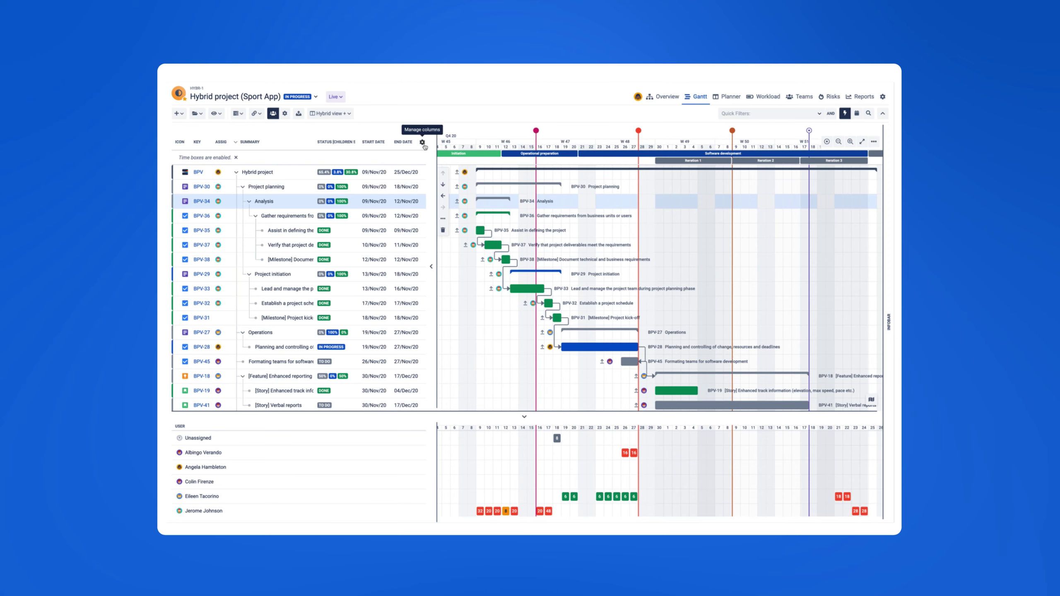
{"action": "left_click", "coordinate": [422, 142]}
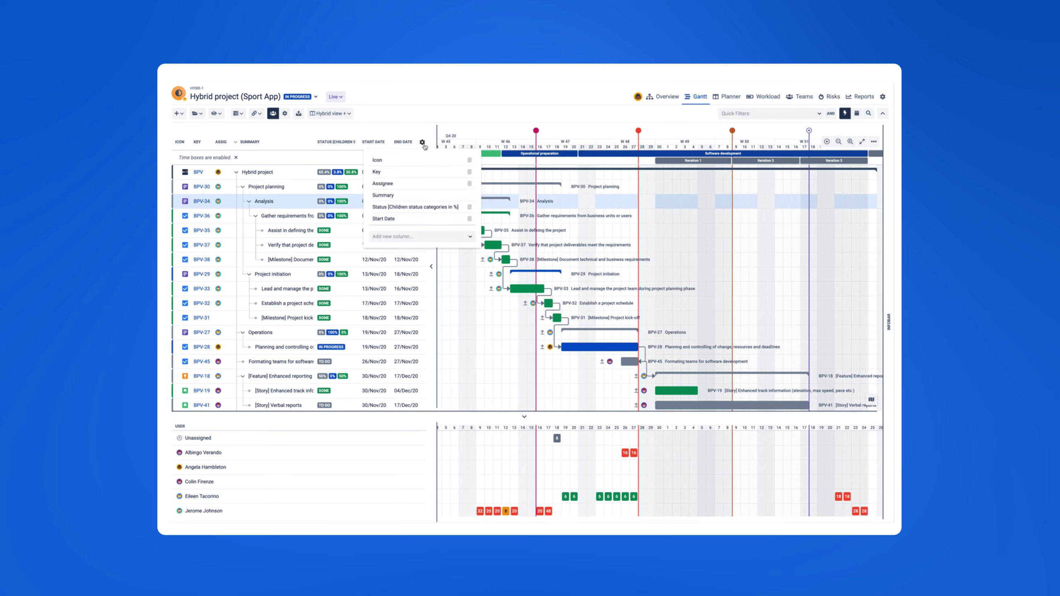
{"action": "left_click", "coordinate": [412, 237]}
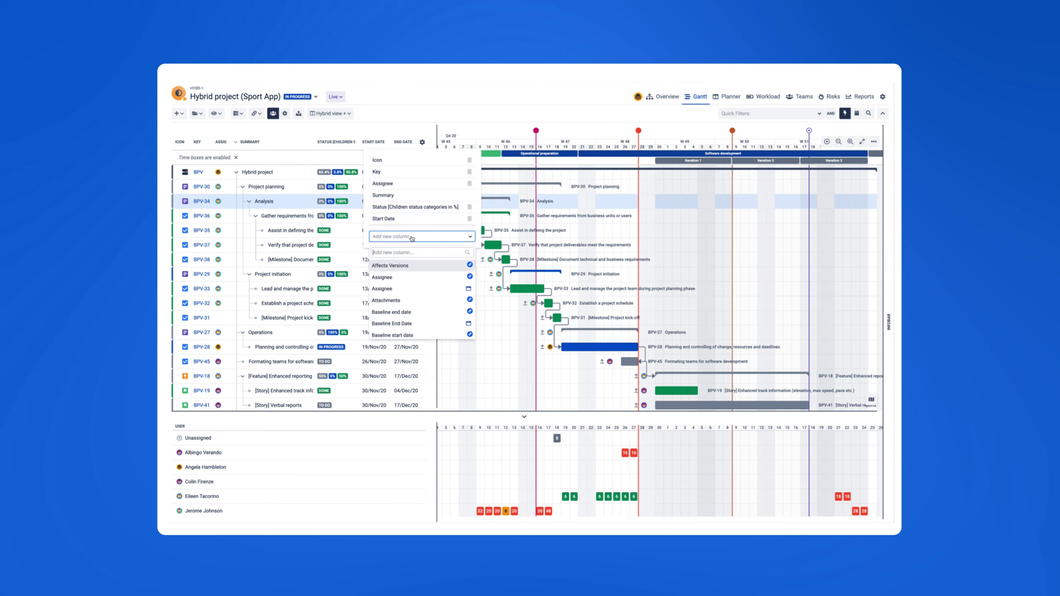
{"action": "type", "text": "baseline"}
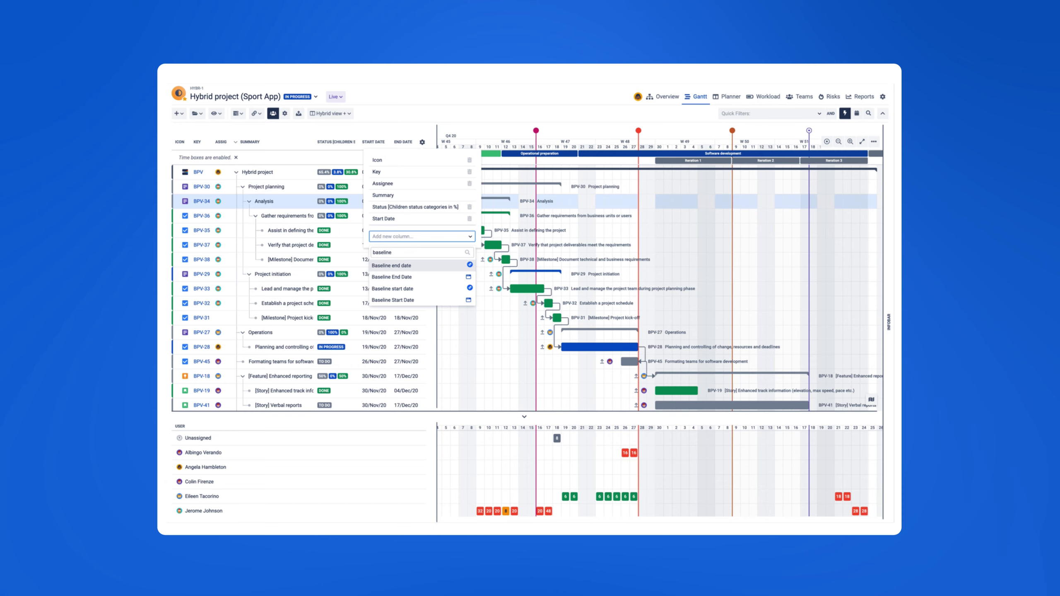
Step: Add the Baseline Start Date column and switch to the Teams column view
{"action": "left_click", "coordinate": [400, 300]}
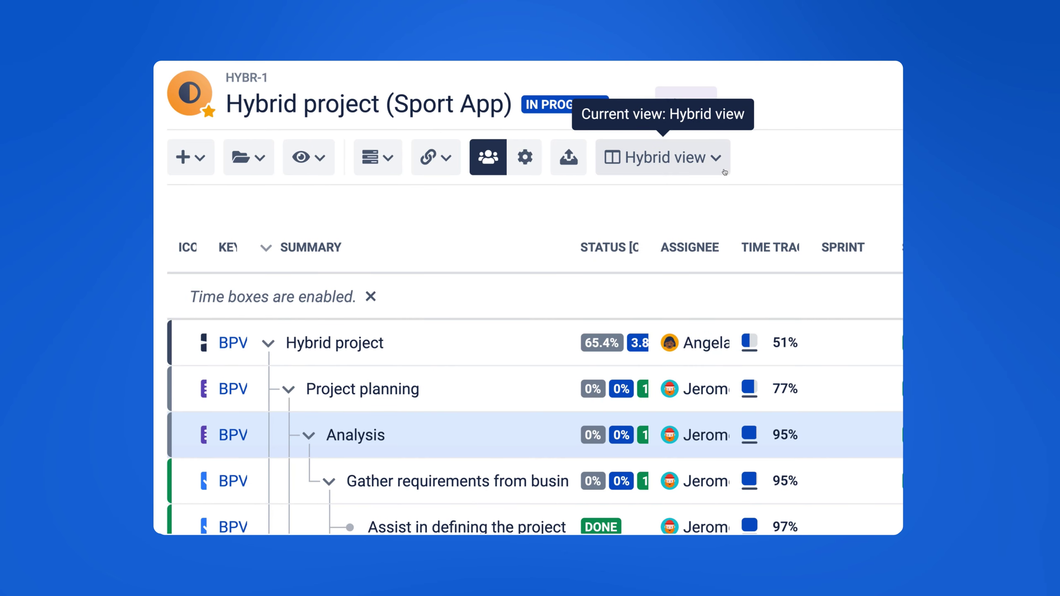
{"action": "left_click", "coordinate": [724, 172]}
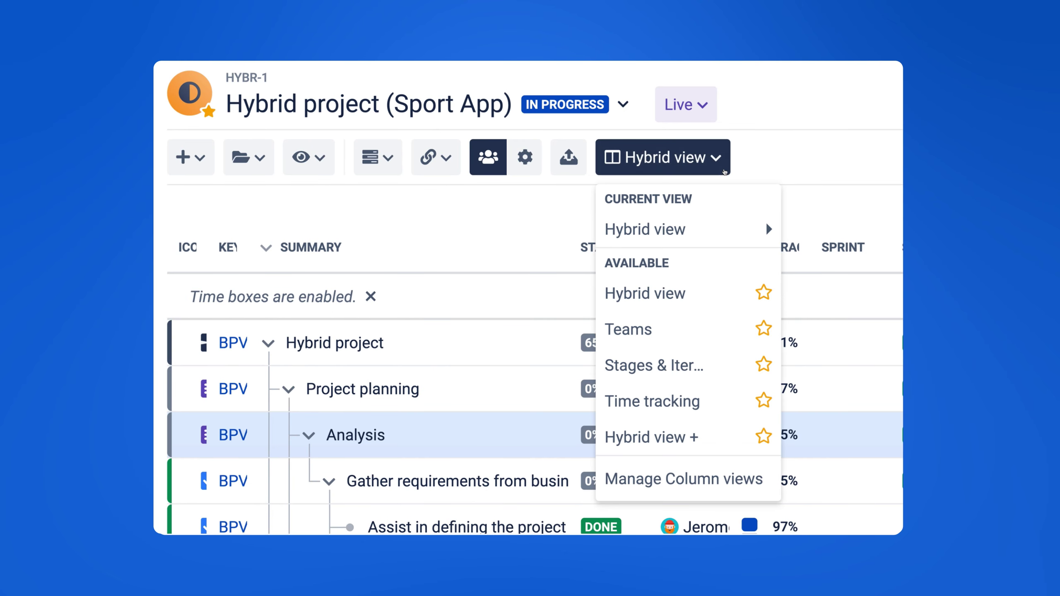
{"action": "left_click", "coordinate": [697, 325]}
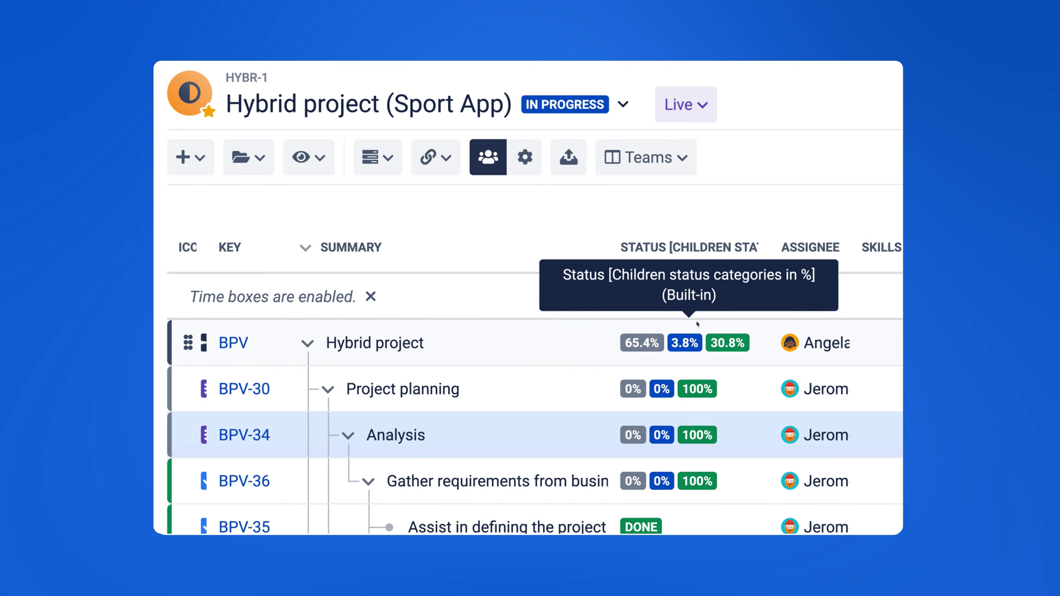
Step: Try the Stages & Iterations and Time tracking column views, then dismiss the view list
{"action": "left_click", "coordinate": [682, 168]}
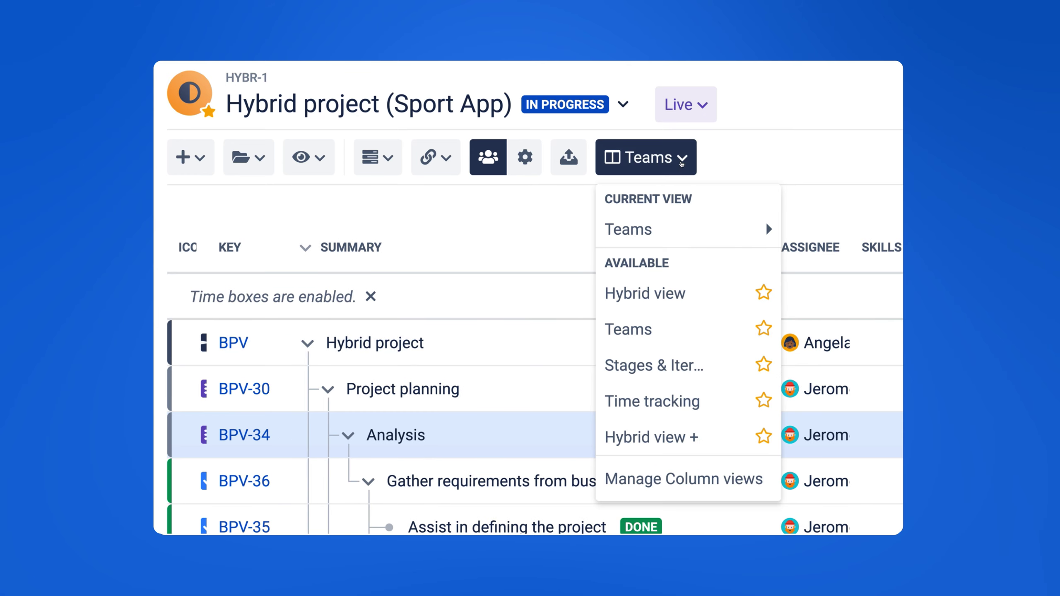
{"action": "left_click", "coordinate": [662, 365]}
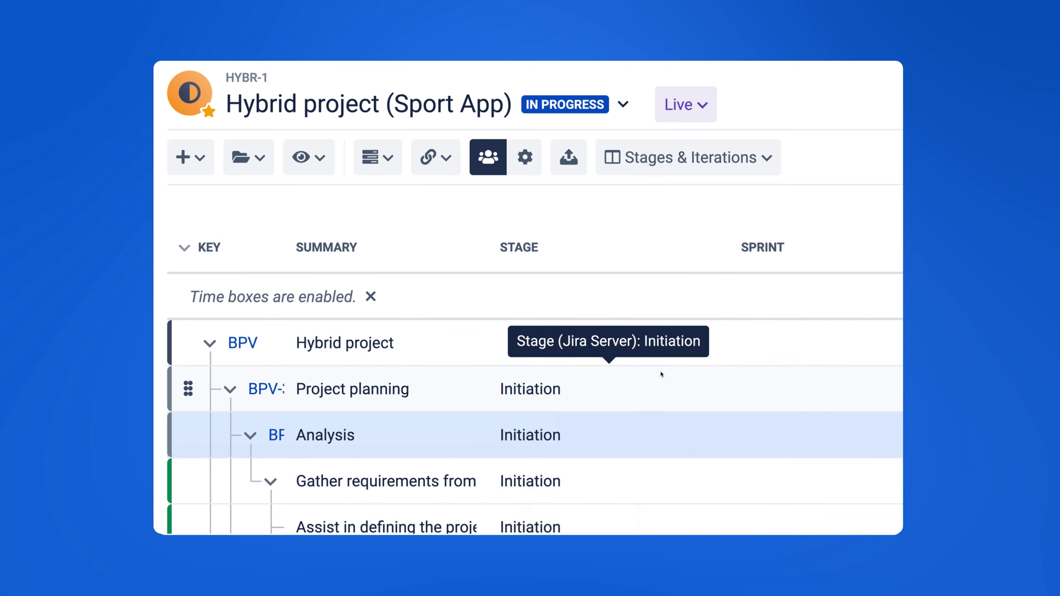
{"action": "left_click", "coordinate": [684, 159]}
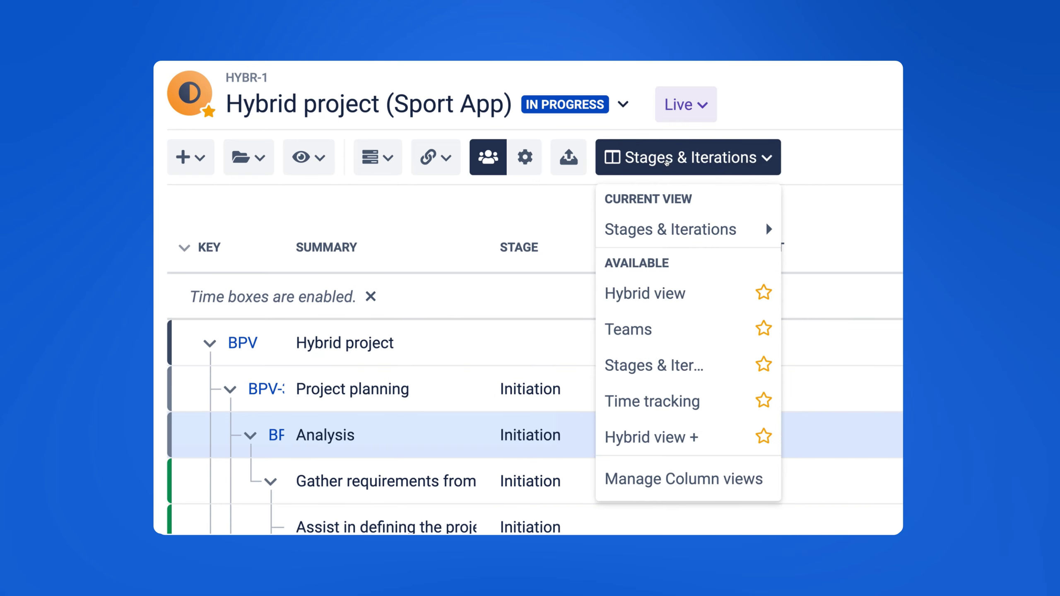
{"action": "left_click", "coordinate": [652, 401]}
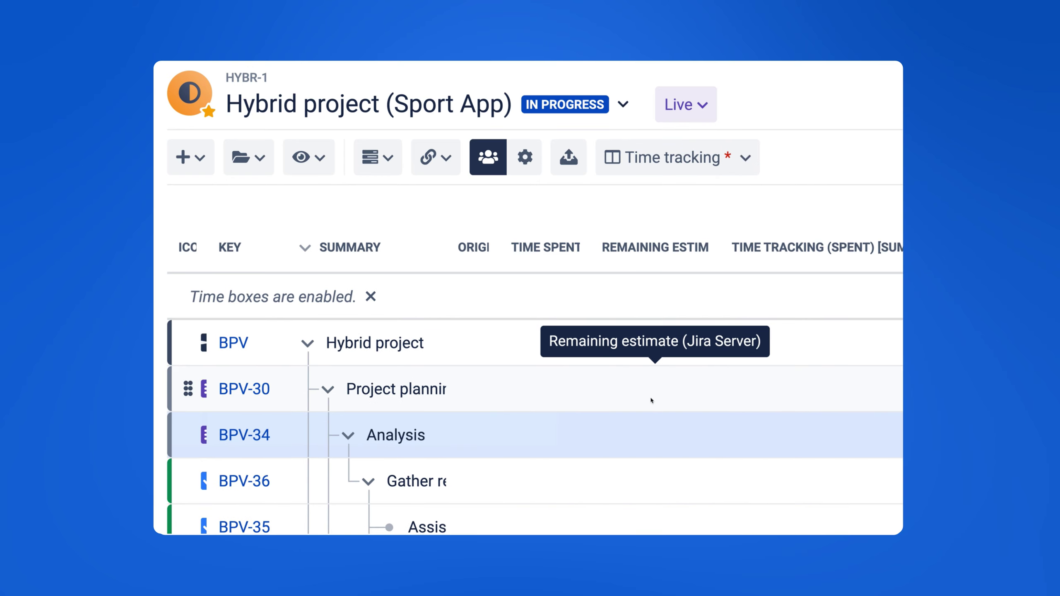
{"action": "left_click", "coordinate": [677, 166]}
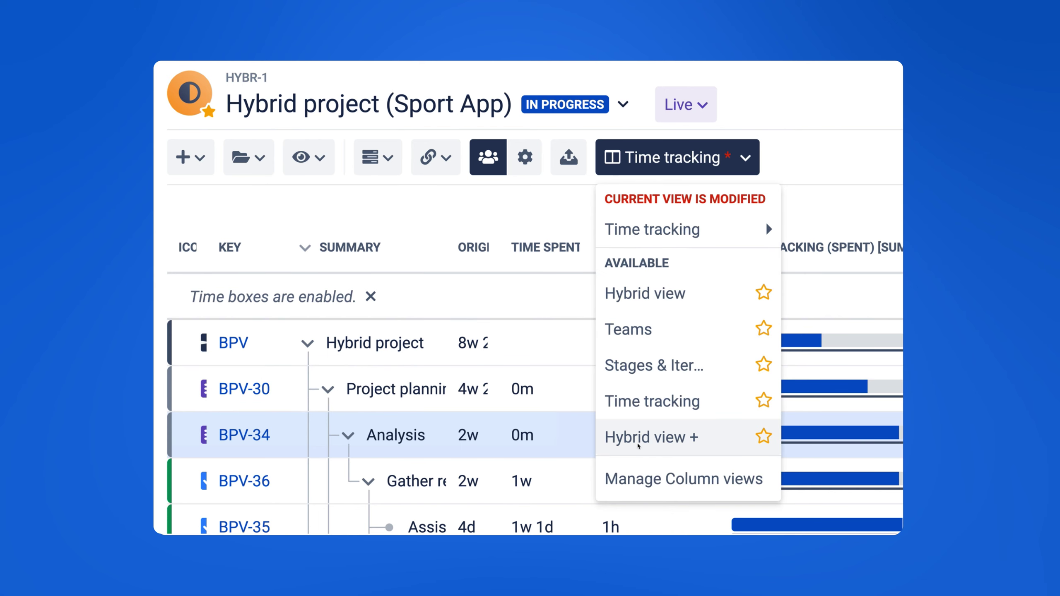
{"action": "key", "text": "Escape"}
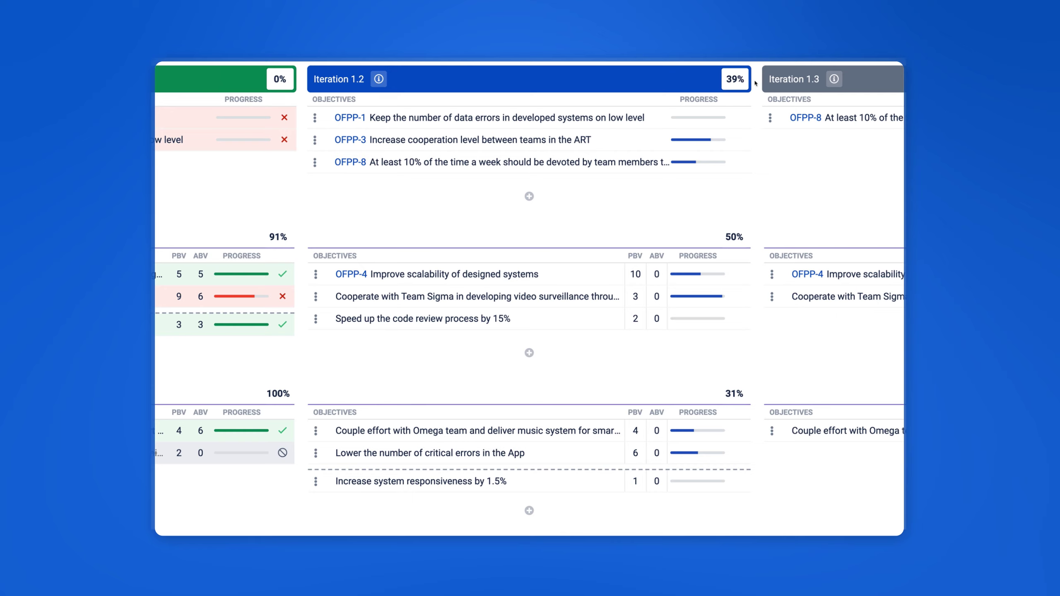
Step: Enter business values 4, 2 and 6 for OFPP-4, Cooperate with Team Sigma and Speed up code review
{"action": "left_click", "coordinate": [656, 274]}
{"action": "type", "text": "4"}
{"action": "key", "text": "Tab"}
{"action": "type", "text": "2"}
{"action": "left_click", "coordinate": [653, 313]}
{"action": "double_click", "coordinate": [662, 313]}
{"action": "type", "text": "6"}
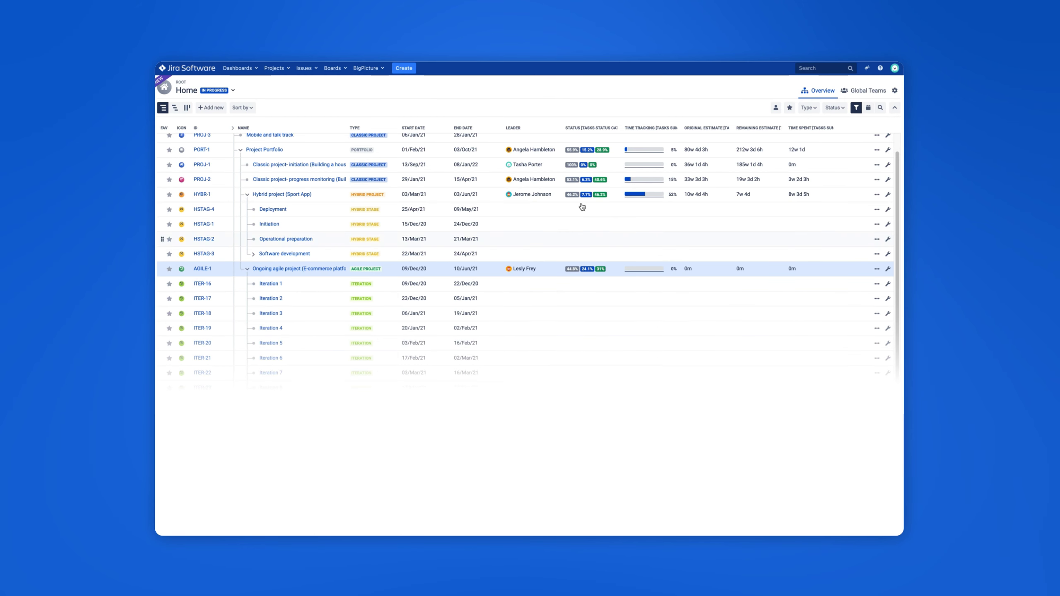
Step: In BigPicture Administration, show the SAFe ART box type's Objectives > Business value settings
{"action": "left_click", "coordinate": [371, 71]}
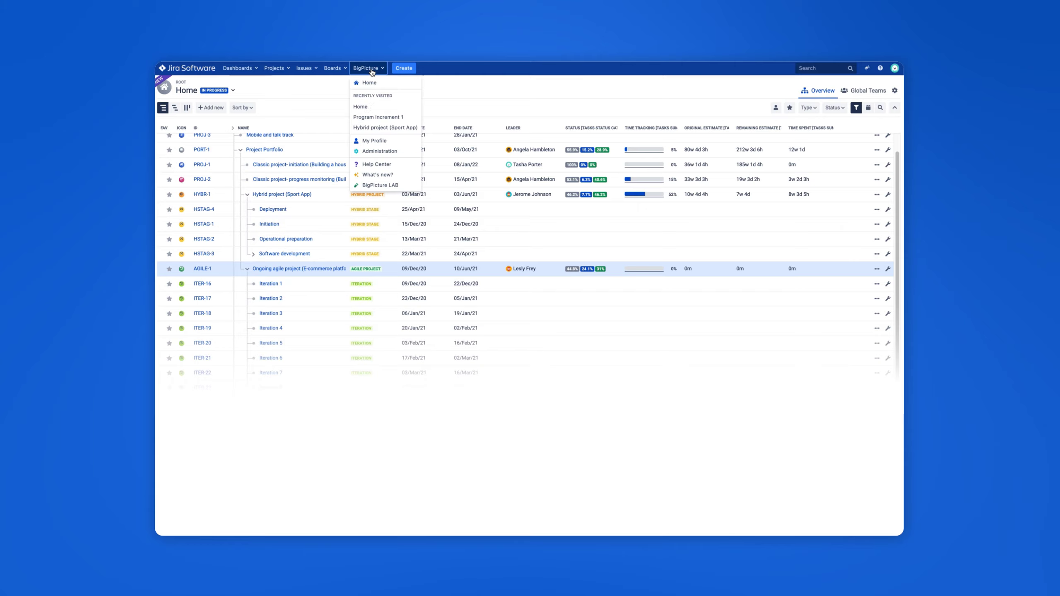
{"action": "left_click", "coordinate": [373, 153]}
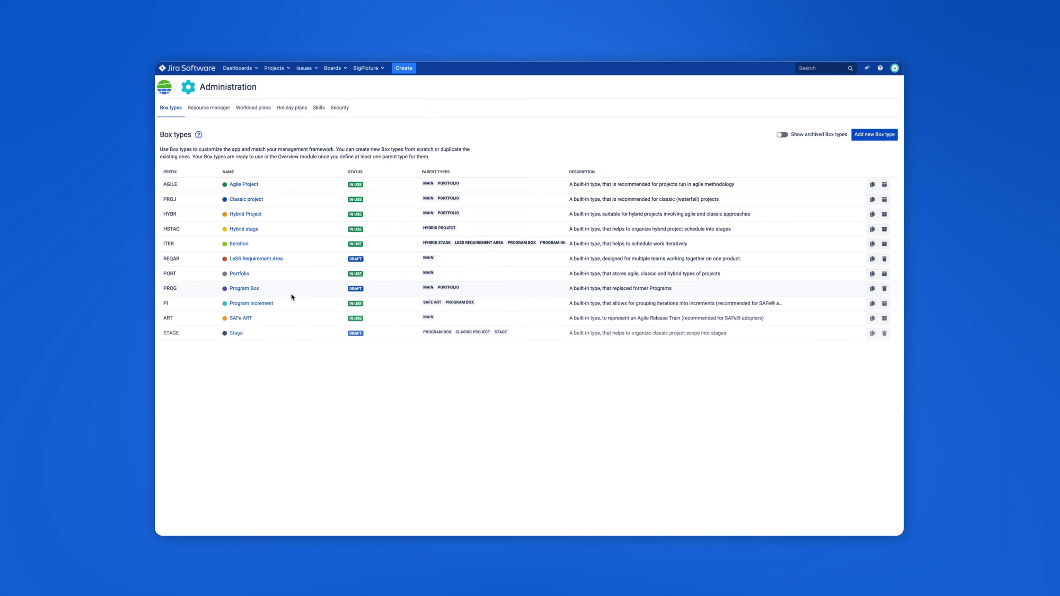
{"action": "left_click", "coordinate": [238, 320]}
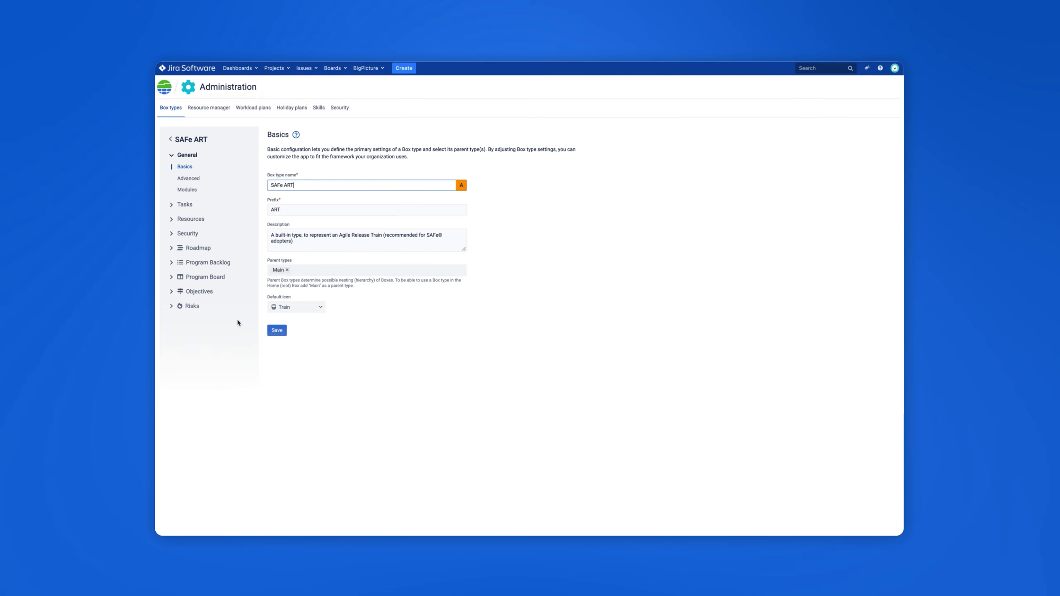
{"action": "left_click", "coordinate": [172, 292]}
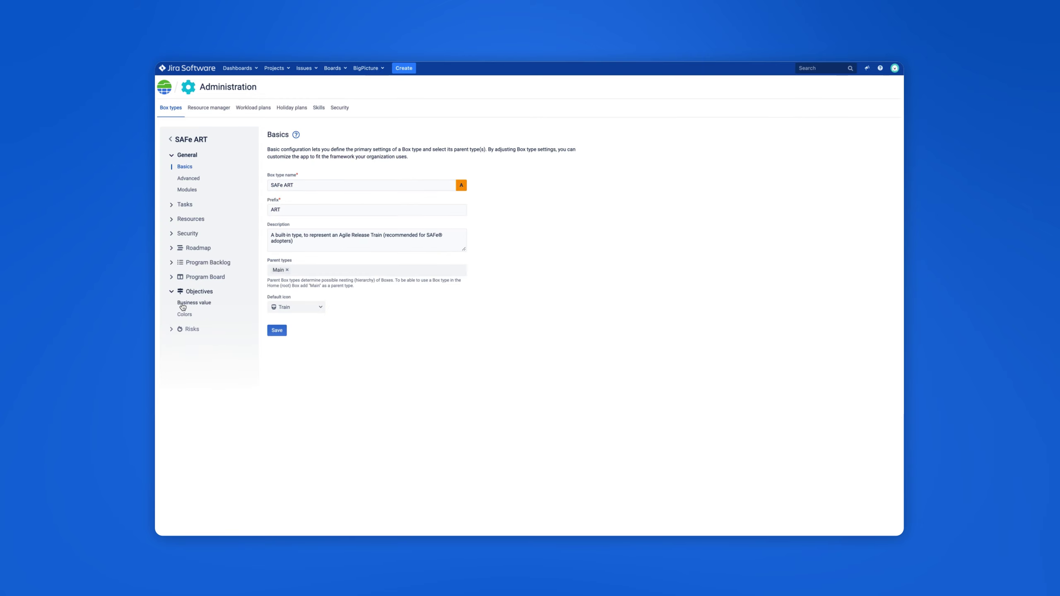
{"action": "left_click", "coordinate": [182, 306]}
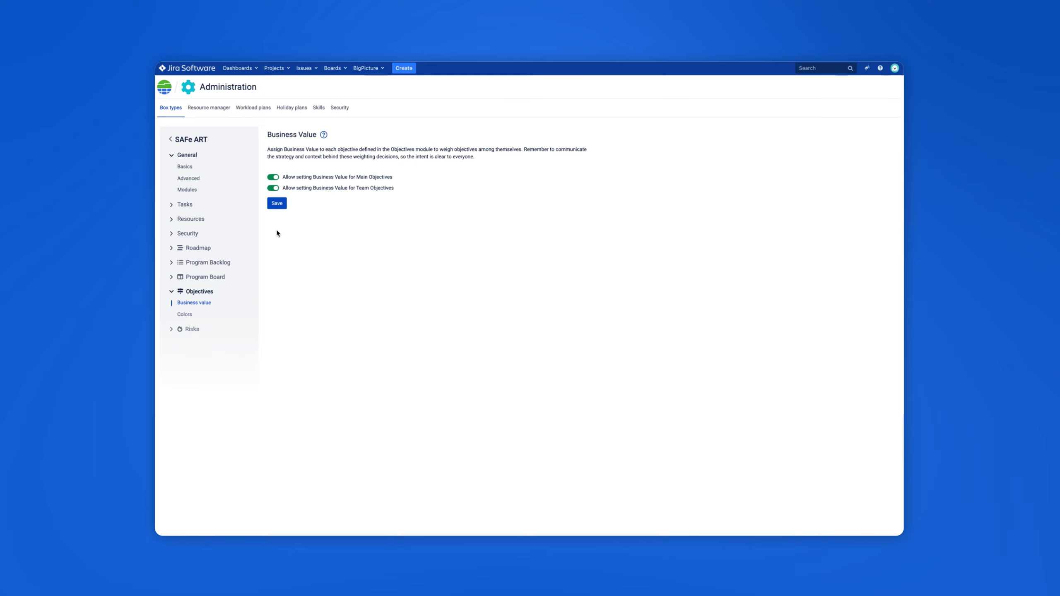
Step: Turn off business value for SAFe ART team objectives and save
{"action": "left_click", "coordinate": [273, 188]}
{"action": "left_click", "coordinate": [278, 206]}
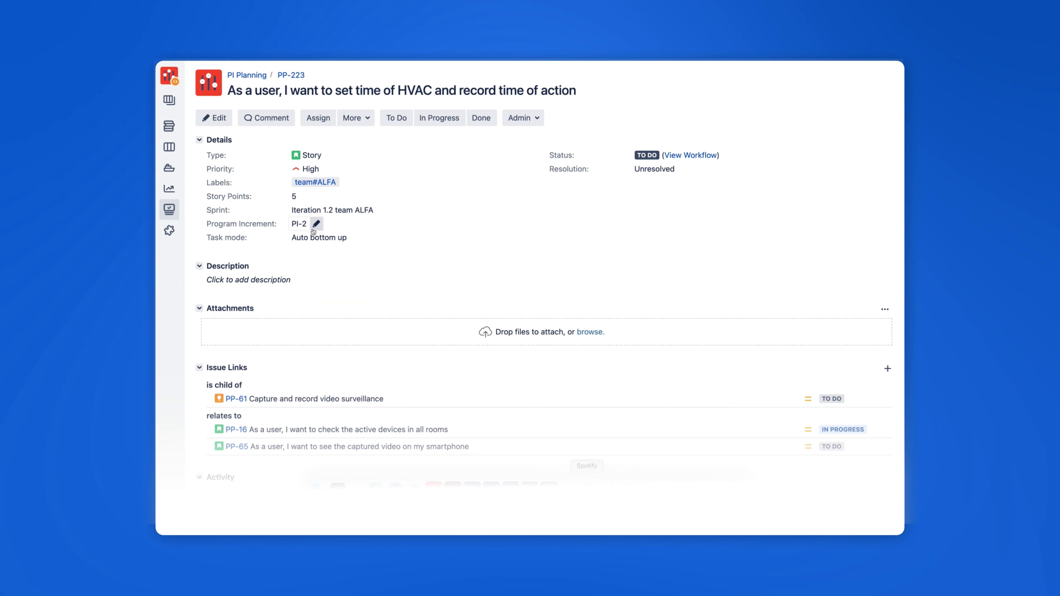
Step: Change PP-223's Program Increment field from PI-2 to PI-1, then open the Program Board wrench menu
{"action": "left_click", "coordinate": [313, 230]}
{"action": "left_click", "coordinate": [315, 225]}
{"action": "type", "text": "1"}
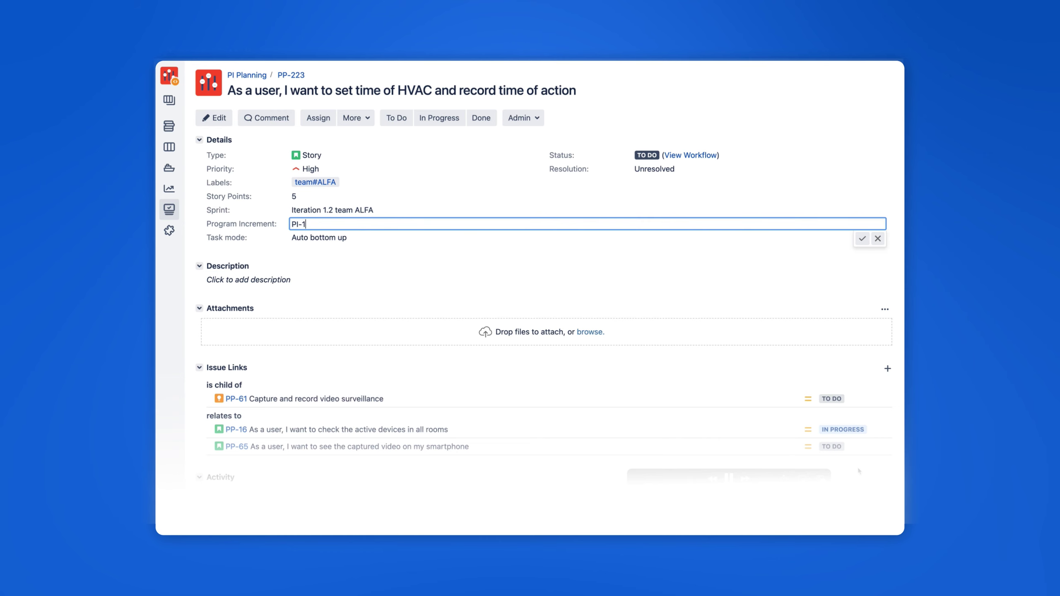
{"action": "key", "text": "Return"}
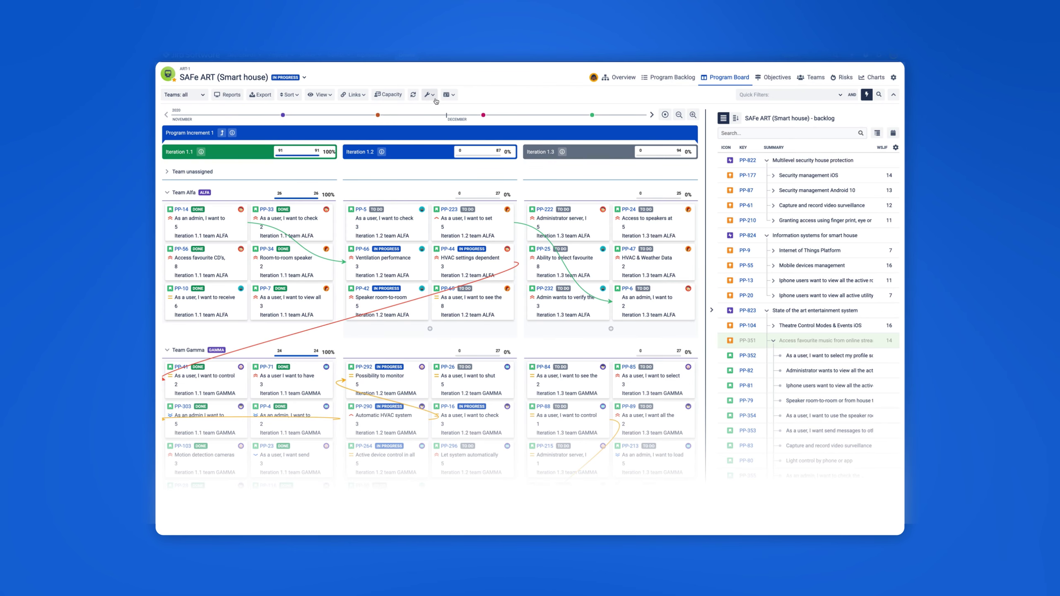
{"action": "left_click", "coordinate": [432, 94]}
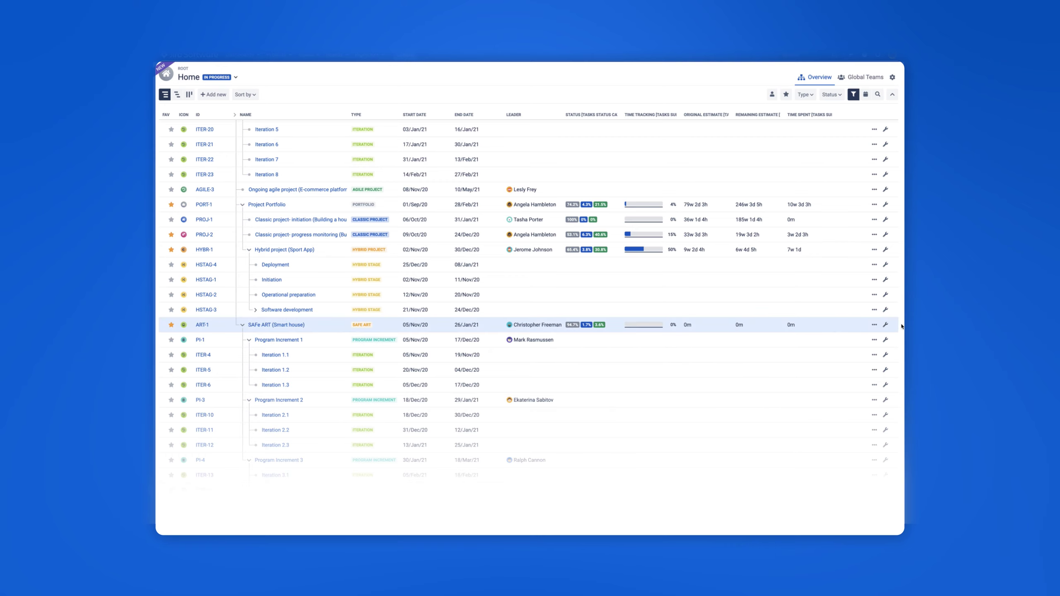
Step: From the Smart house ART box's wrench actions, open its Tasks scope definition
{"action": "left_click", "coordinate": [886, 324]}
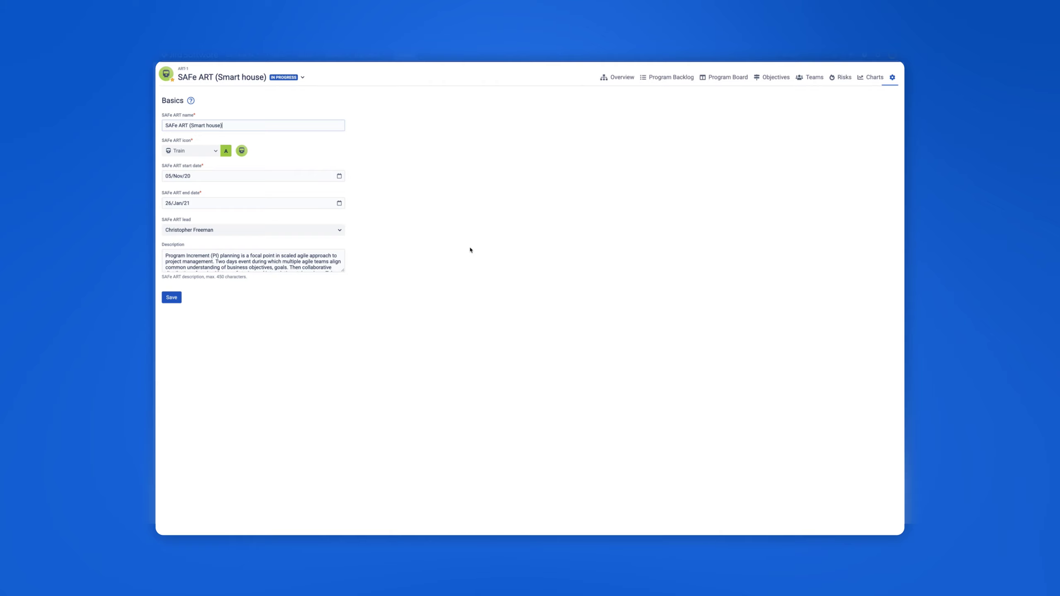
{"action": "left_click", "coordinate": [199, 96]}
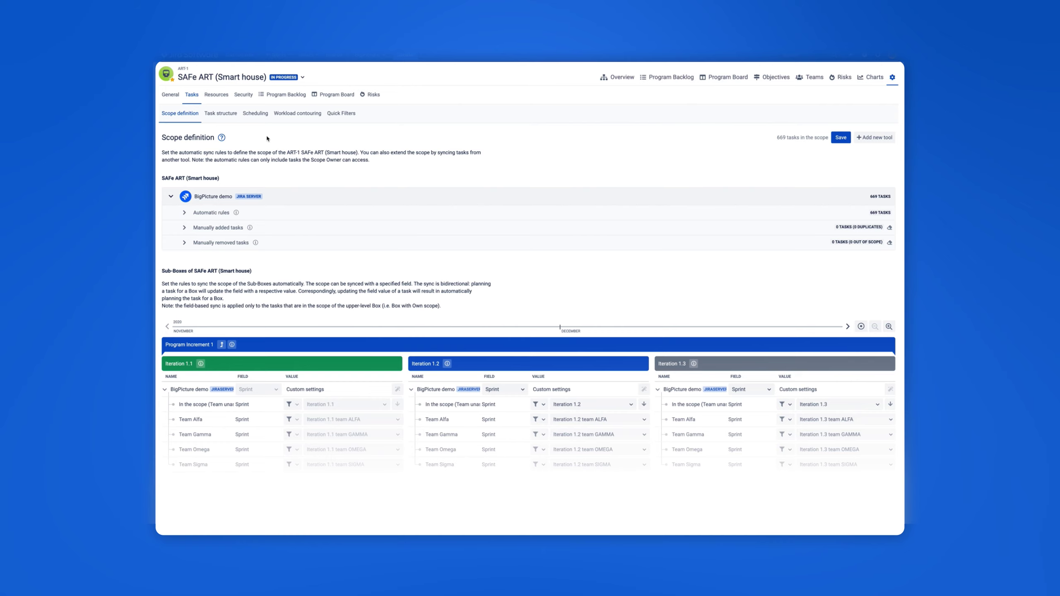
Step: Open the Add new tool dialog and view its Tool options: Trello, Jira Server, Jira Cloud
{"action": "left_click", "coordinate": [878, 142]}
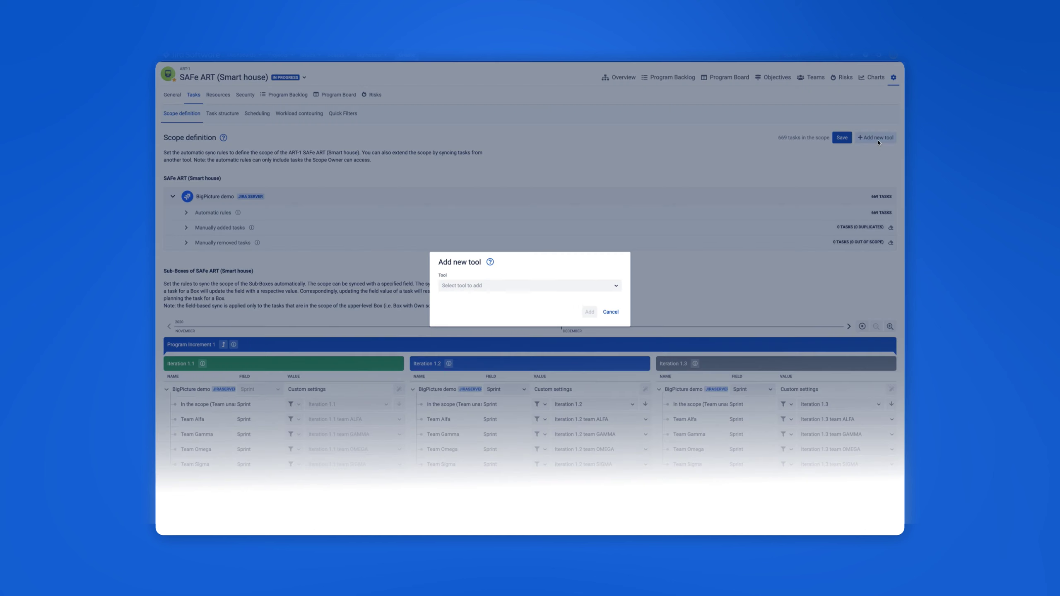
{"action": "left_click", "coordinate": [620, 286]}
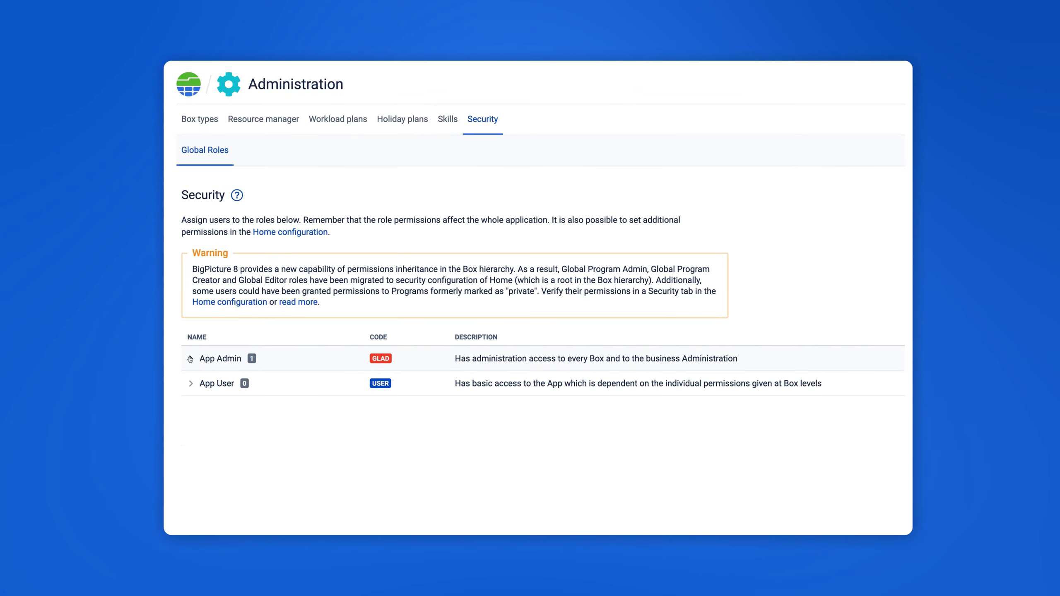
Step: Under App Admin > Users, search for the user by first name and add them to the role
{"action": "left_click", "coordinate": [191, 360]}
{"action": "left_click", "coordinate": [202, 384]}
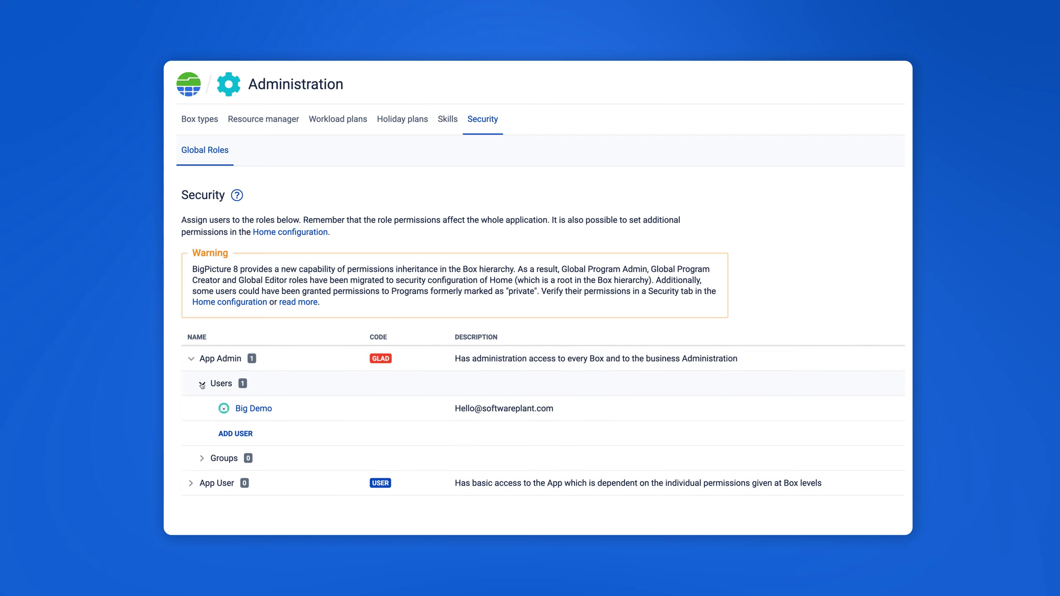
{"action": "left_click", "coordinate": [231, 431]}
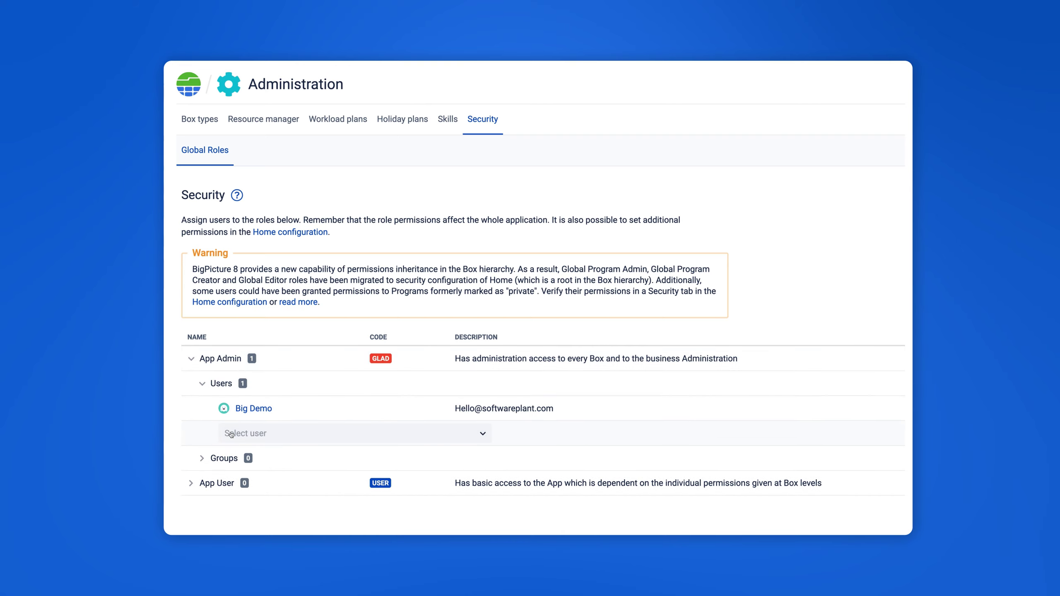
{"action": "left_click", "coordinate": [282, 438]}
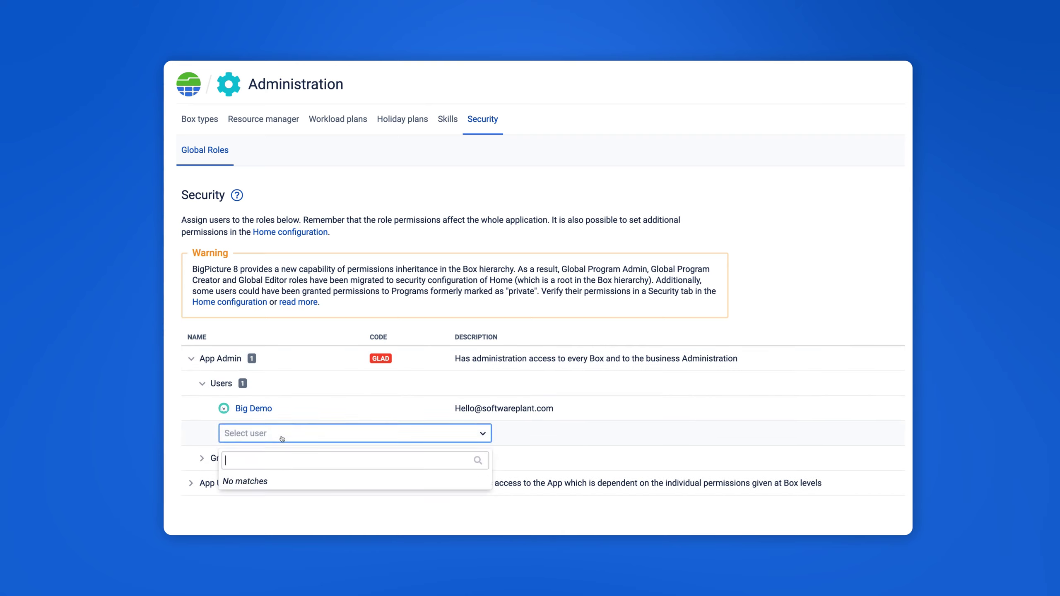
{"action": "type", "text": "angela"}
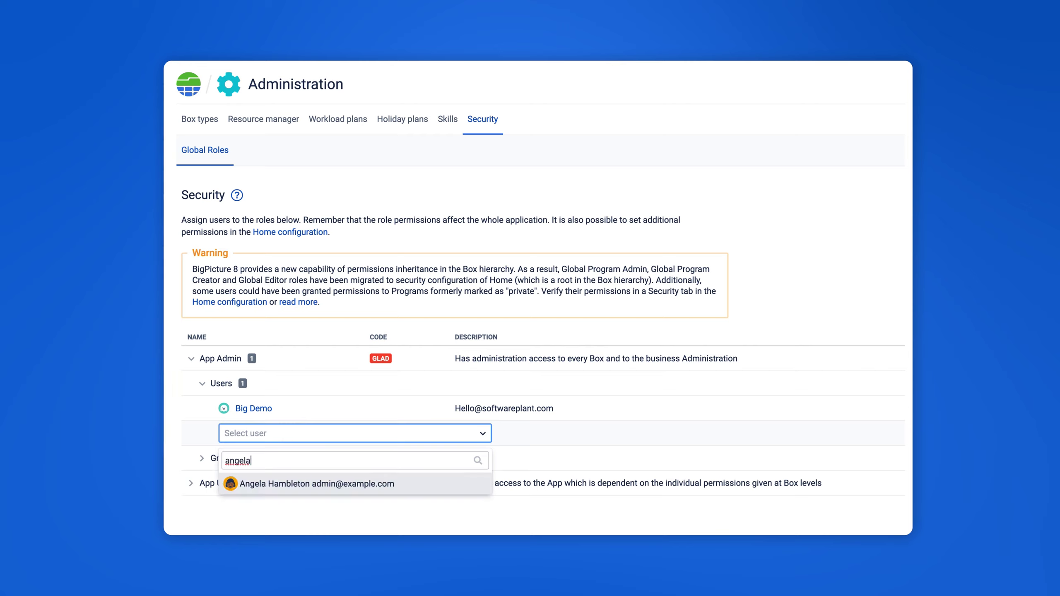
{"action": "left_click", "coordinate": [271, 484]}
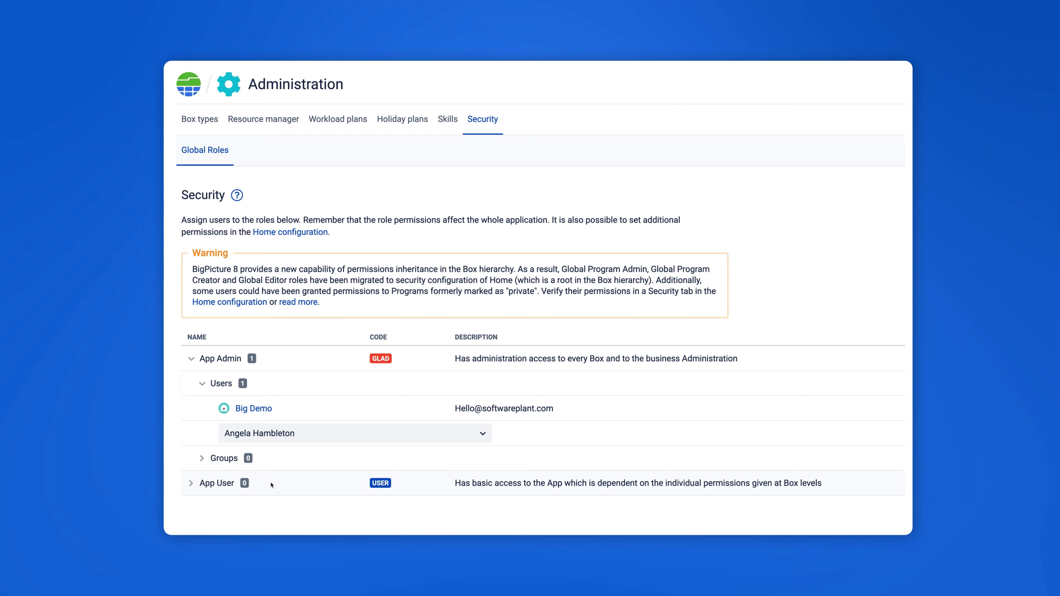
{"action": "left_click", "coordinate": [653, 303]}
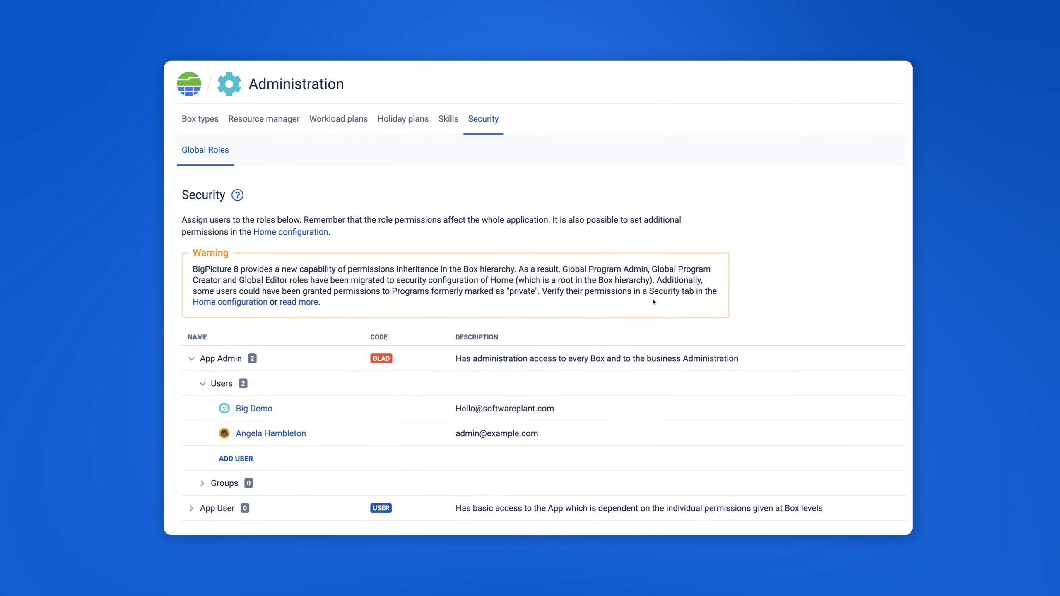